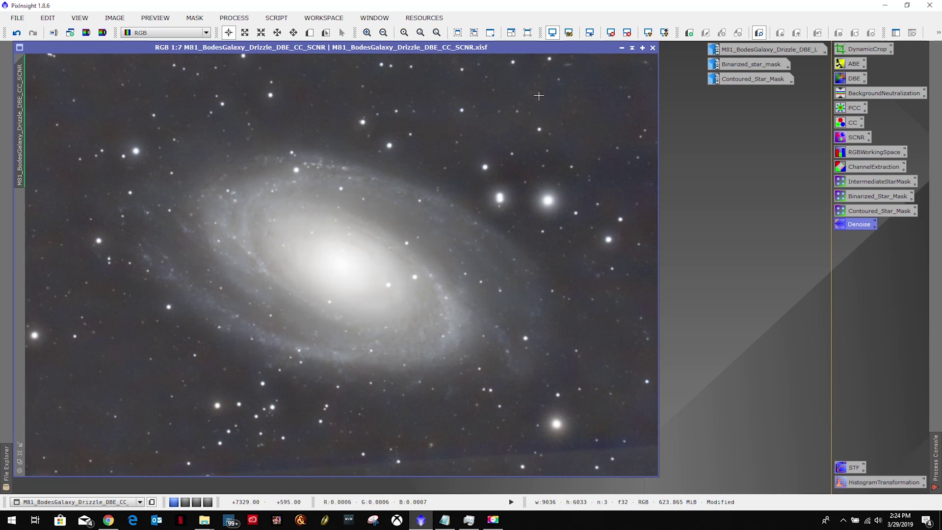
Launch DynamicPSF from All Processes and park its window at the right edge, clear of M81
left_click(234, 18)
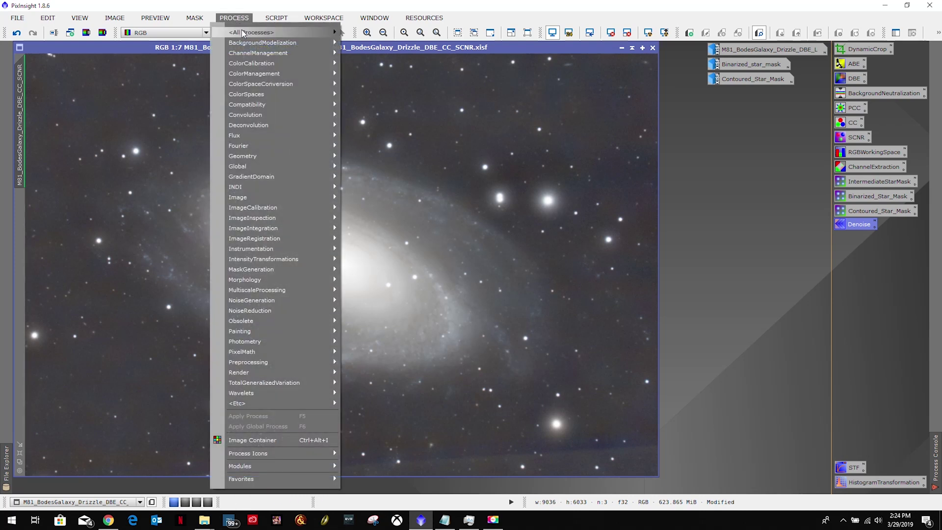
mouse_move(333, 29)
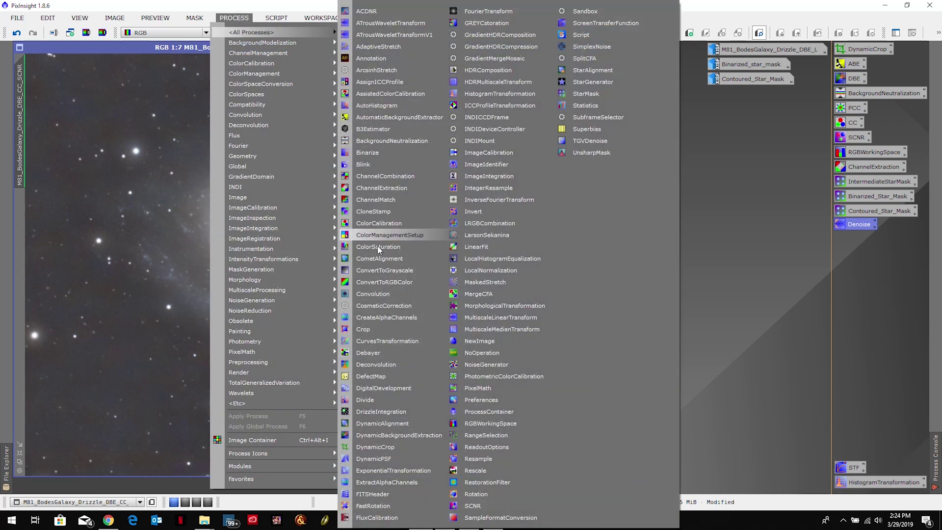
left_click(388, 459)
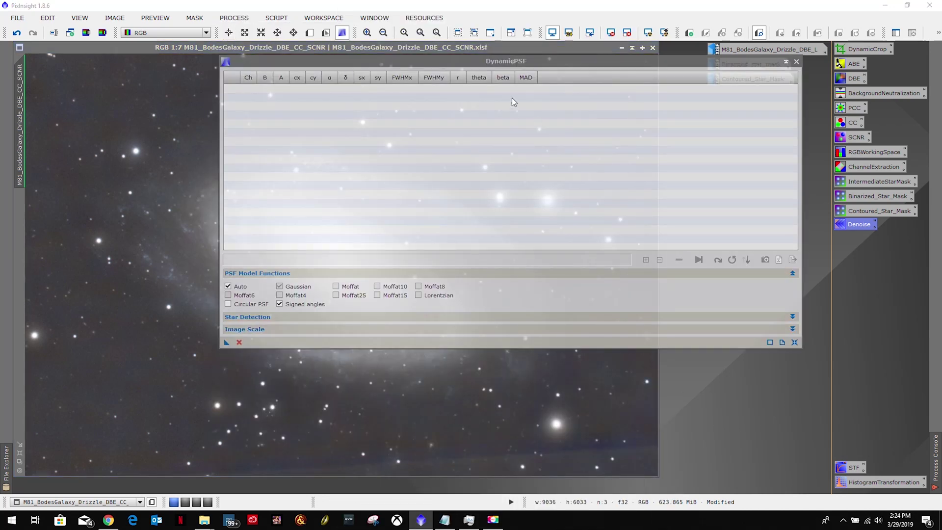
left_click_drag(489, 64, 628, 62)
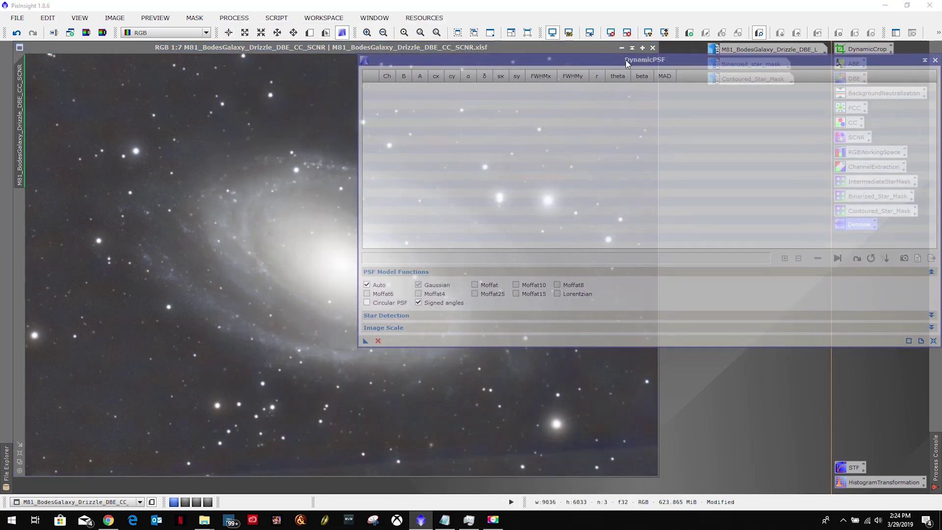
left_click_drag(396, 62, 697, 60)
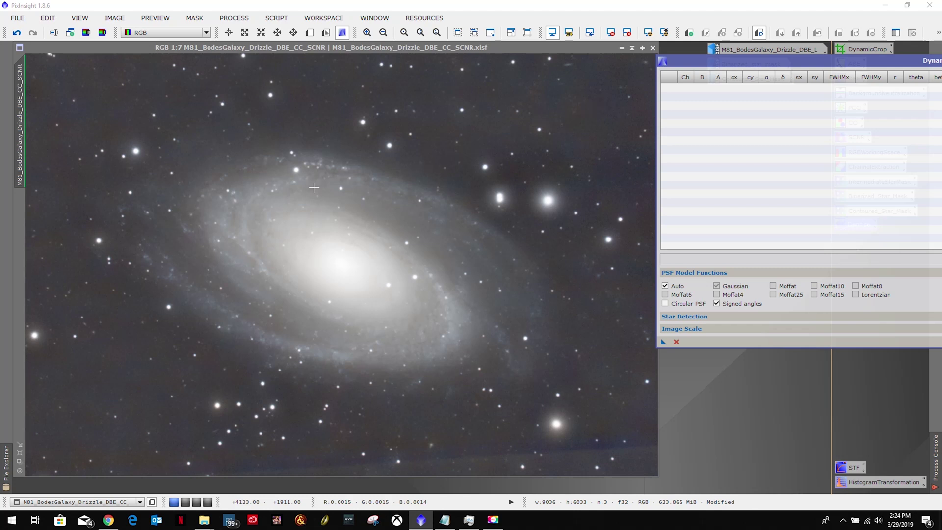
left_click(397, 51)
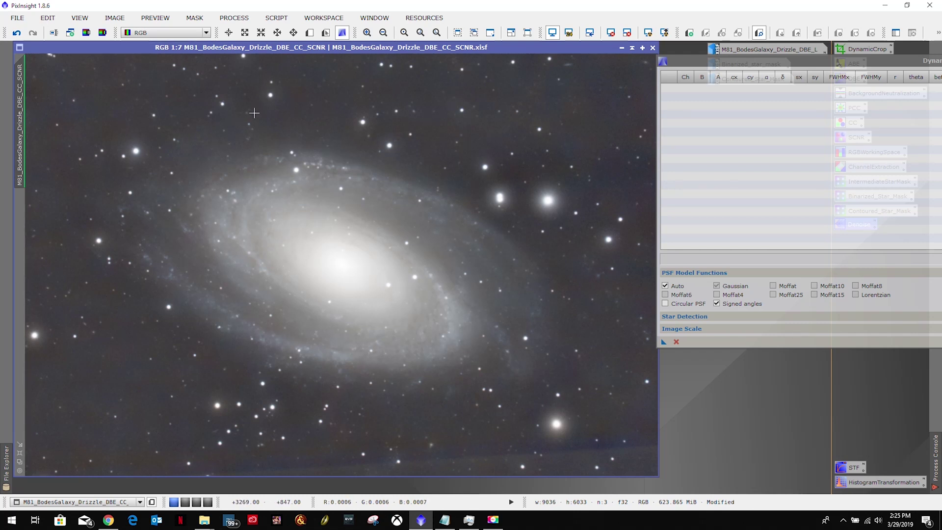
Iconize the RGB image and open the DBE_L luminance image from its icon
left_click(621, 49)
double_click(761, 48)
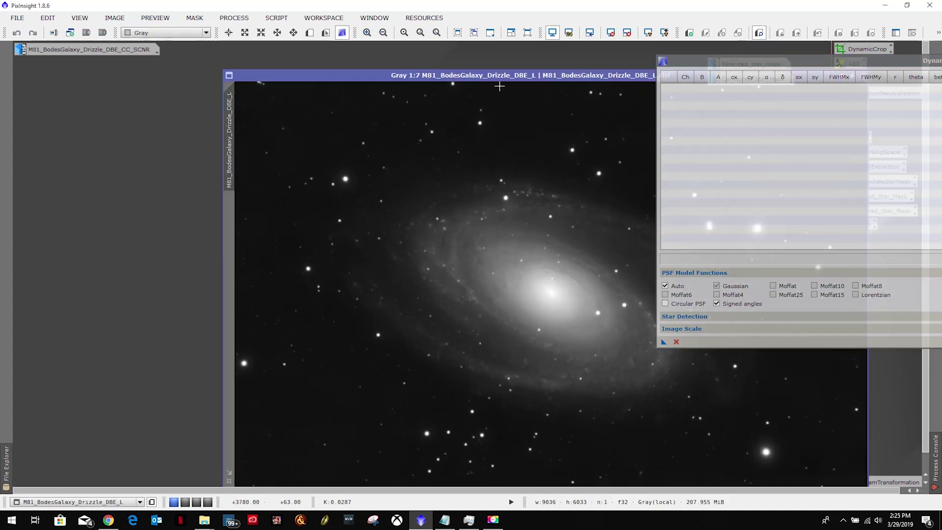
left_click_drag(534, 75, 324, 57)
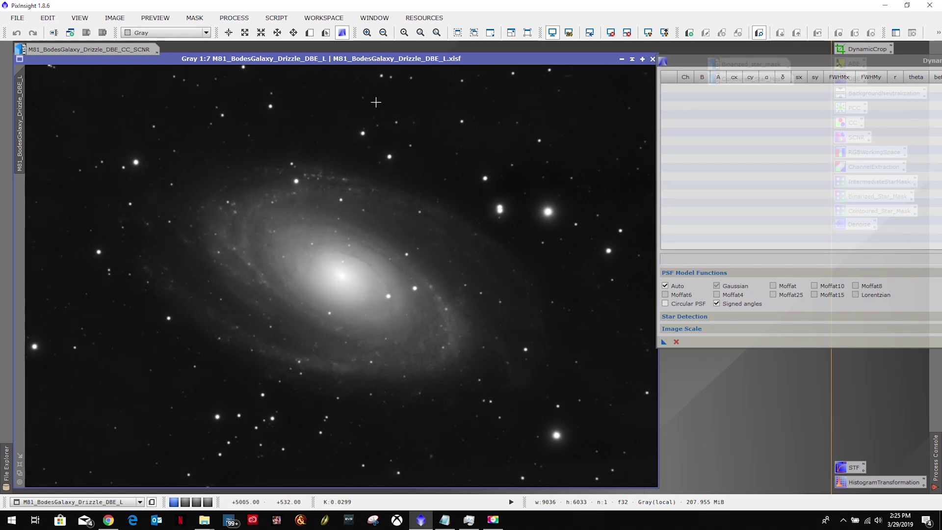
Fit a trial star on the RGB image, then close DynamicPSF
left_click(113, 49)
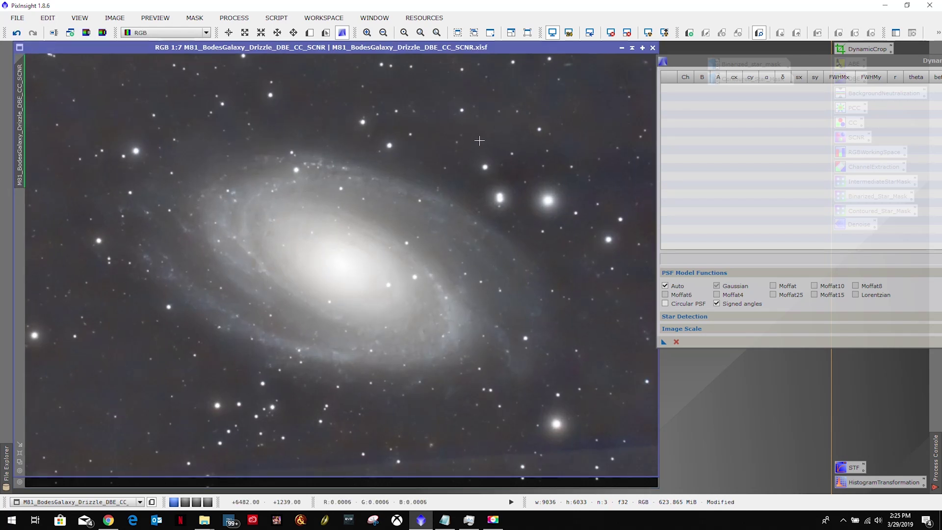
left_click(463, 110)
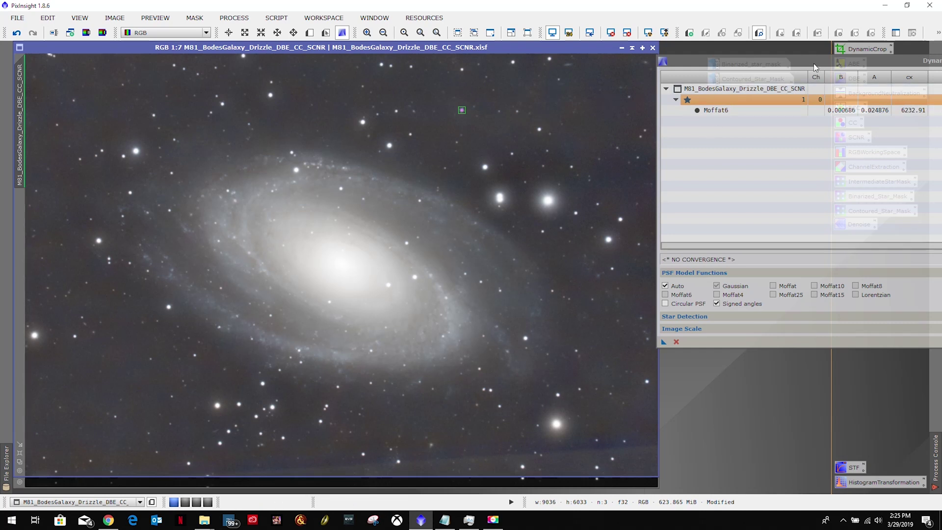
left_click_drag(925, 60, 812, 65)
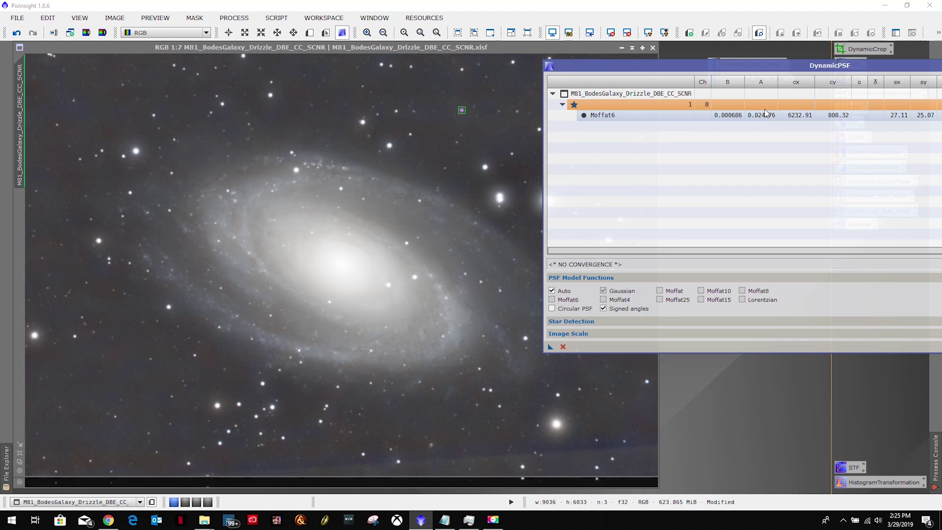
left_click(564, 347)
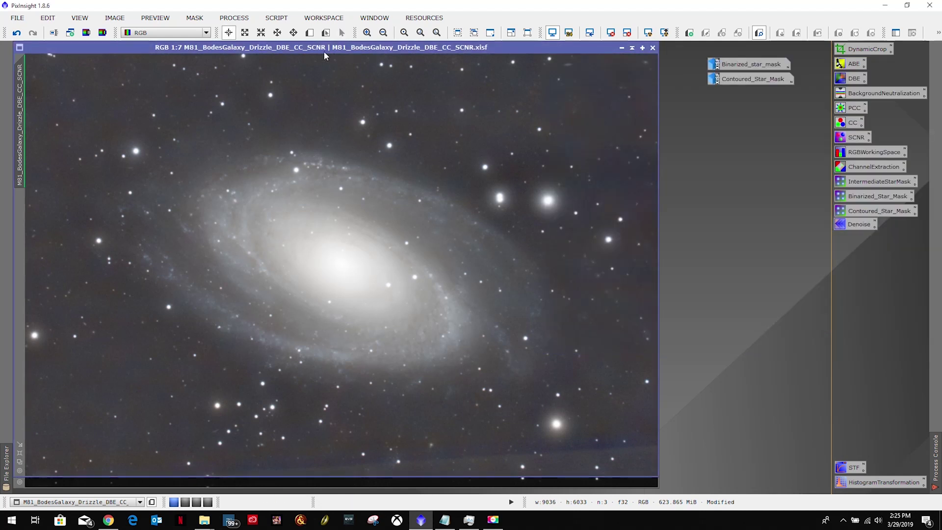
Reopen DynamicPSF, move it right, and fit a star in the upper-left RGB image
left_click(234, 18)
mouse_move(294, 33)
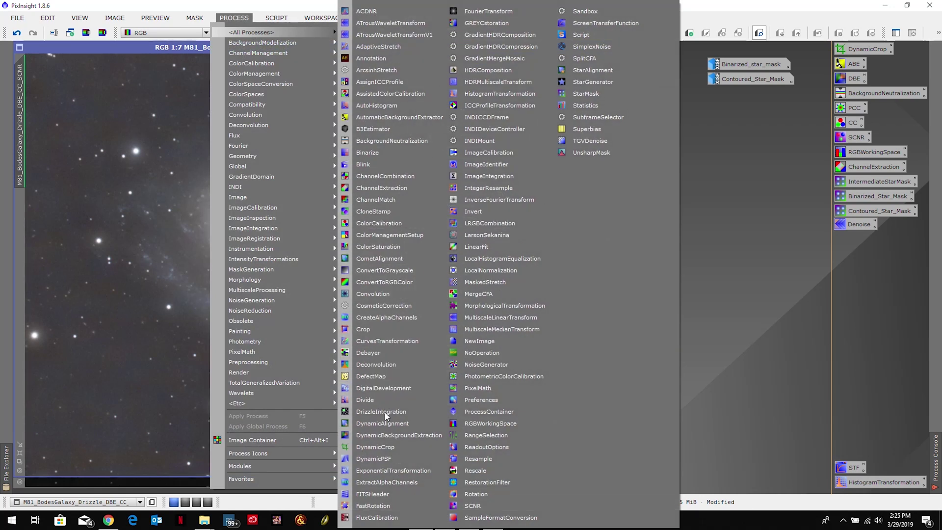
left_click(391, 460)
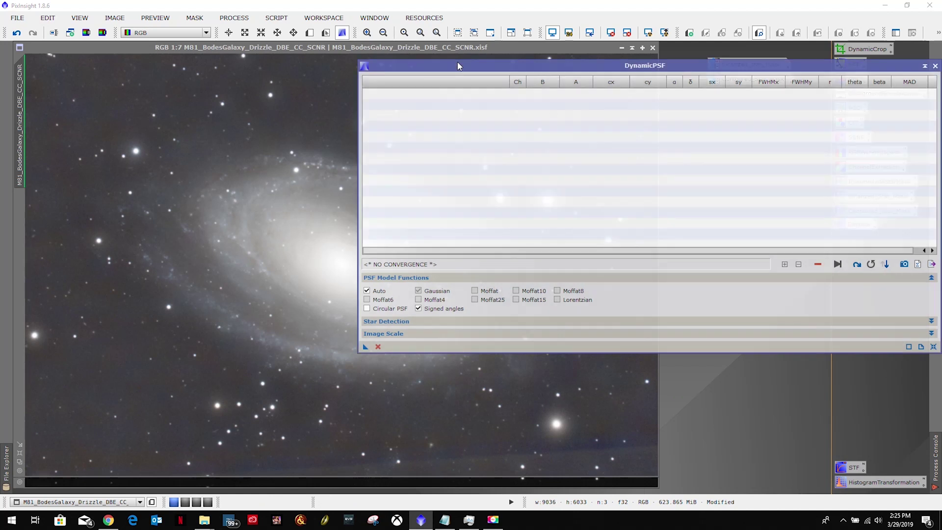
left_click_drag(457, 62, 702, 57)
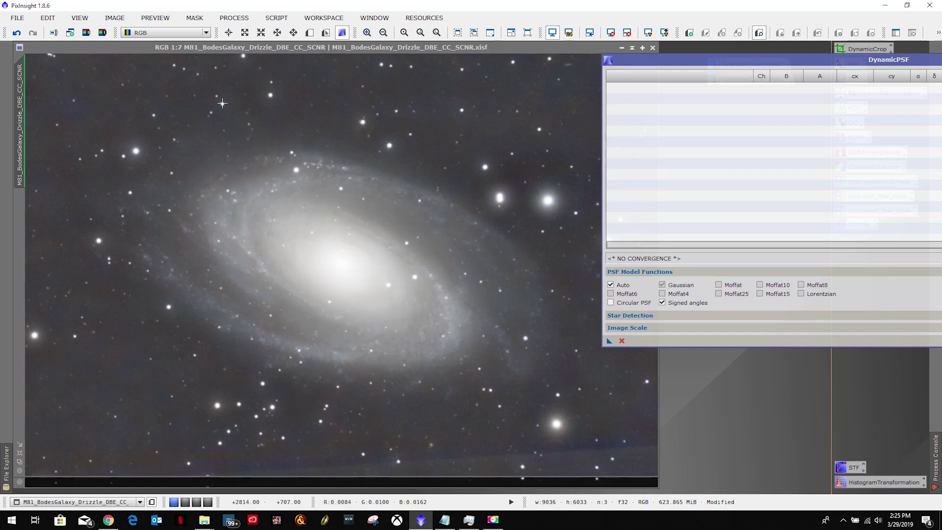
left_click(222, 103)
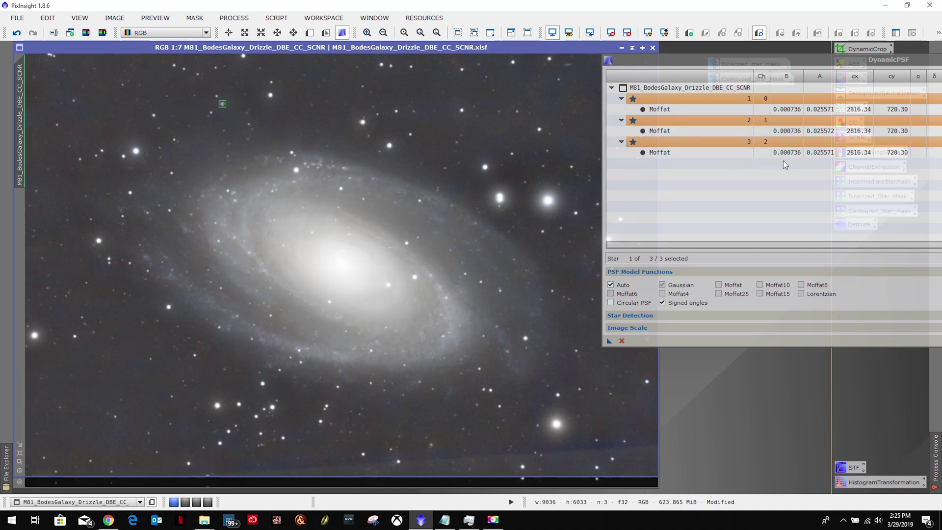
Delete the RGB image's star fits from the list and iconize the RGB image
left_click(691, 87)
left_click_drag(783, 63, 481, 68)
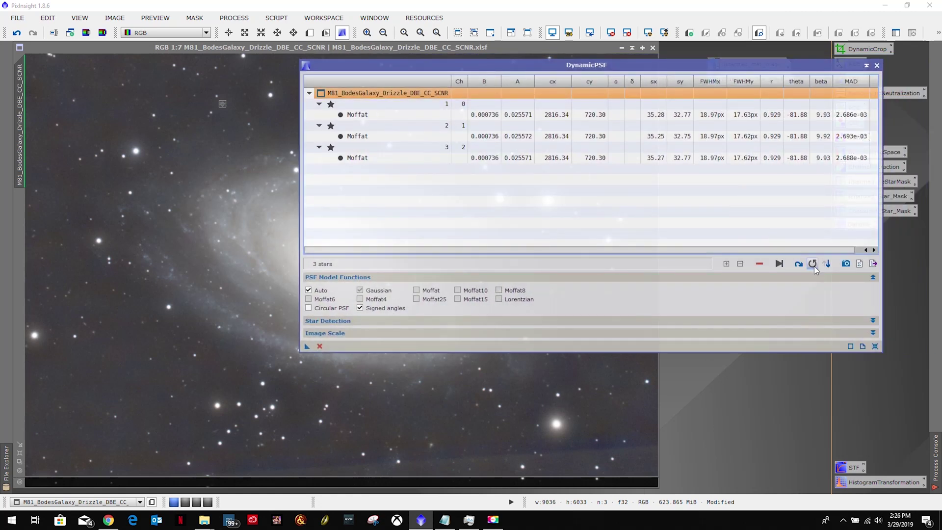
left_click(759, 263)
left_click_drag(572, 70, 865, 82)
left_click(622, 48)
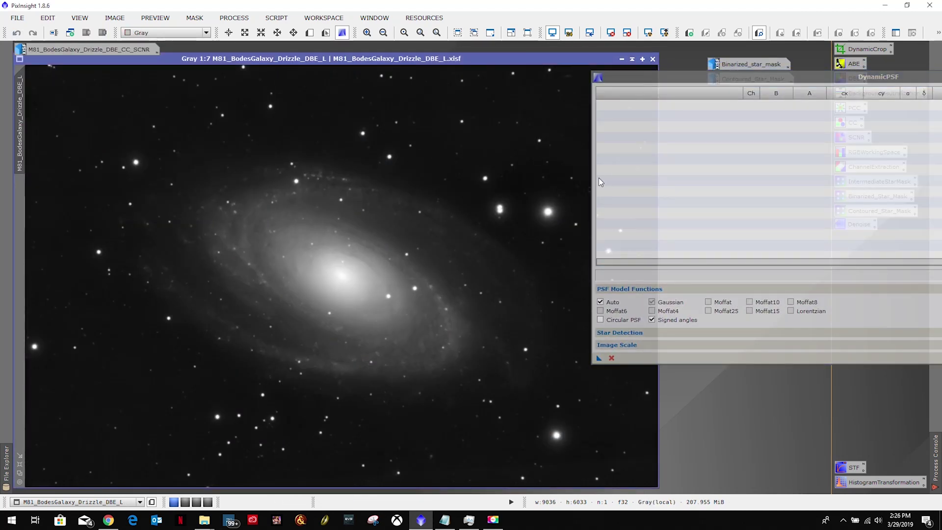
left_click(222, 115)
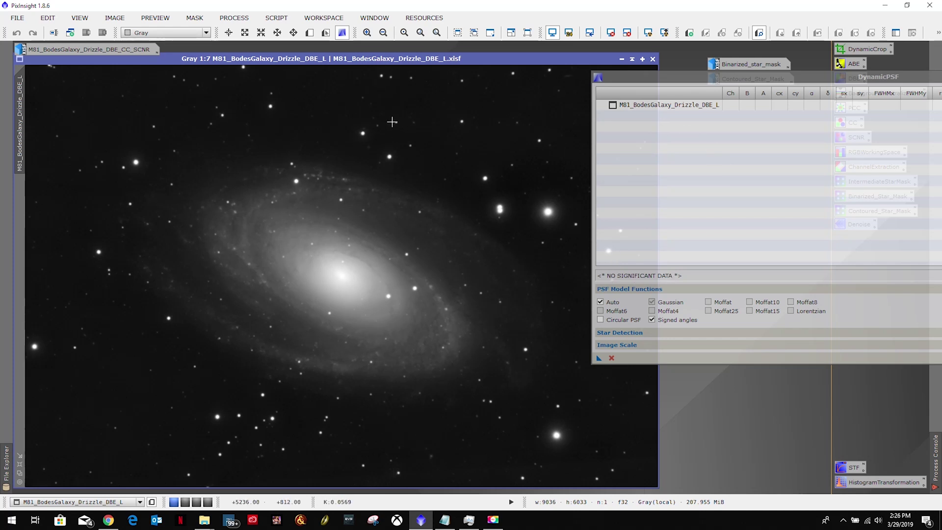
left_click_drag(392, 122, 397, 122)
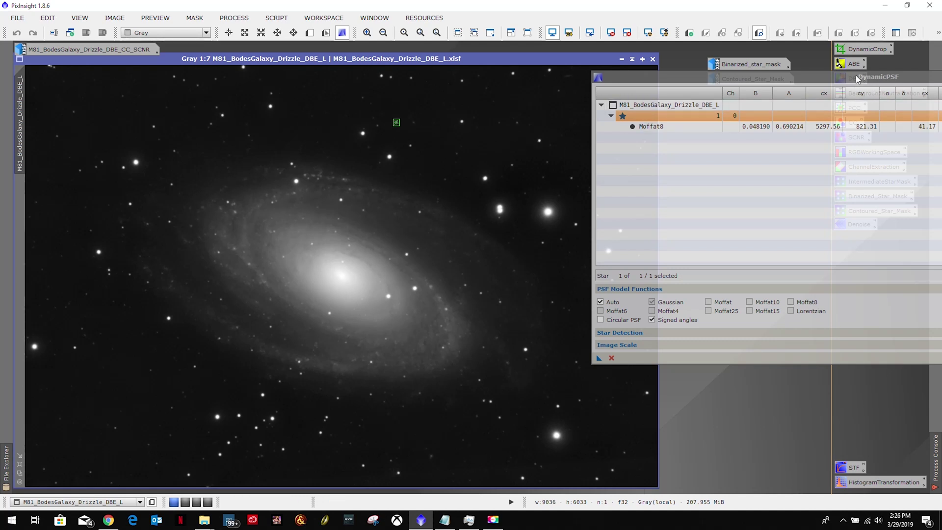
left_click_drag(857, 80, 614, 65)
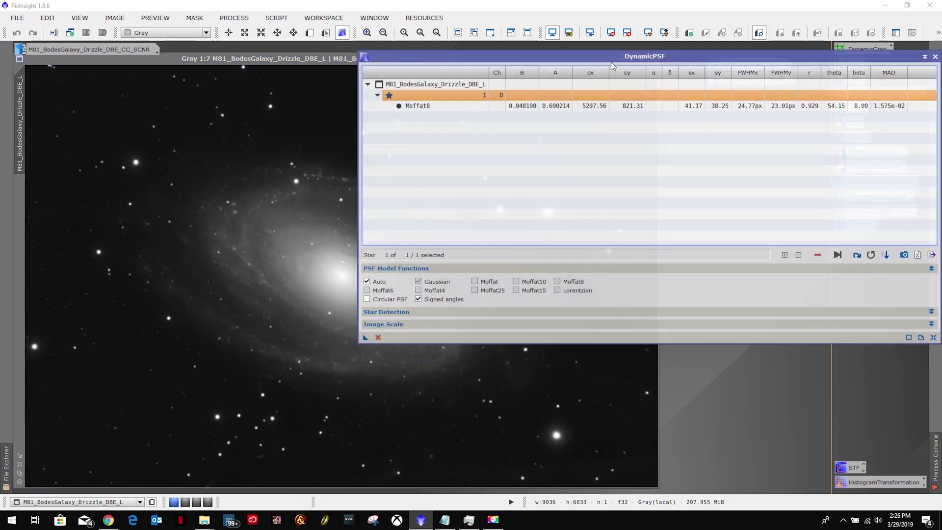
left_click(441, 84)
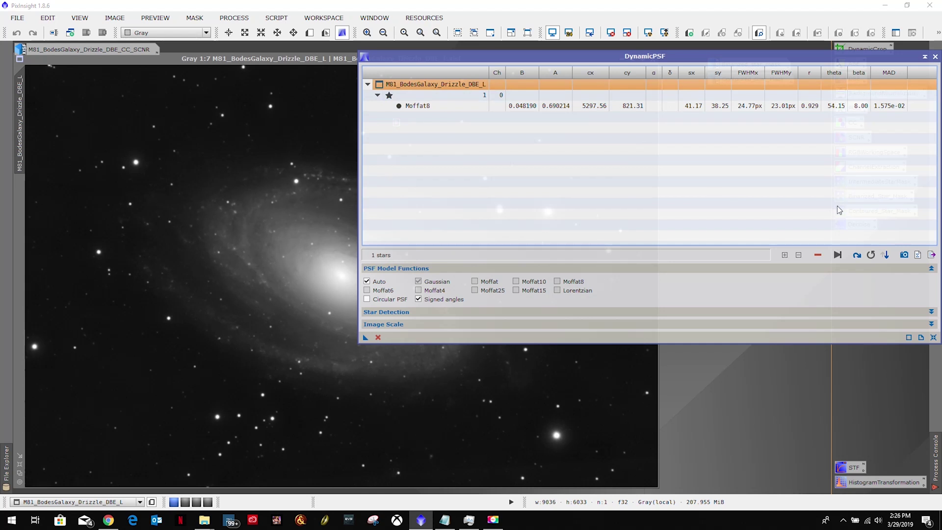
left_click(818, 254)
left_click_drag(446, 65, 711, 65)
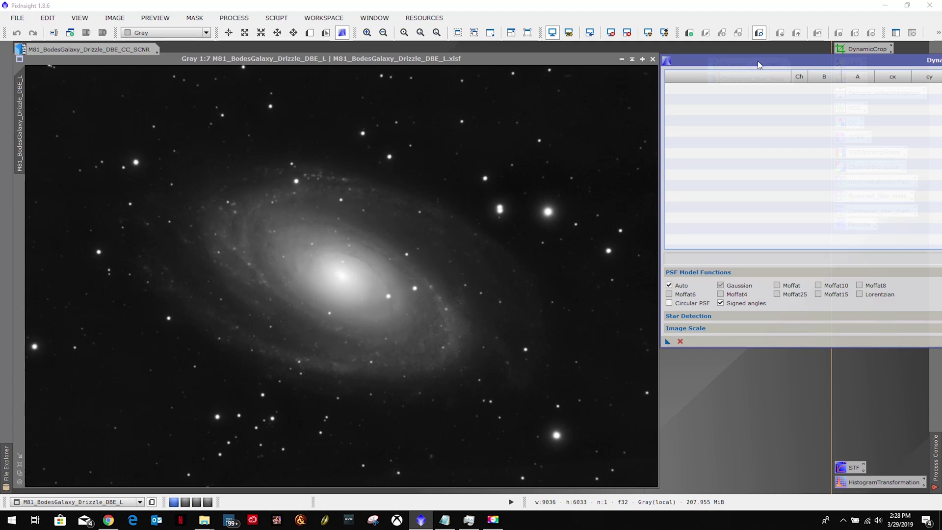
left_click_drag(759, 65, 435, 54)
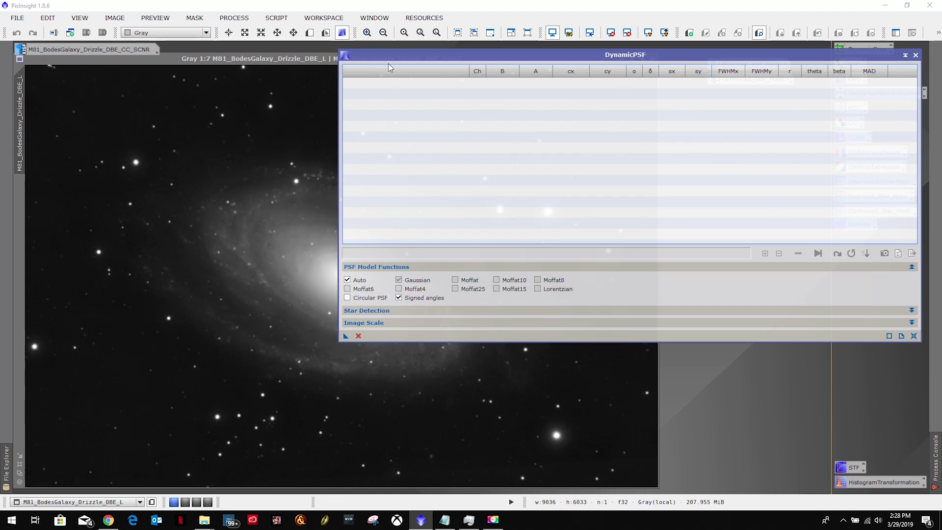
left_click_drag(391, 55, 714, 59)
Zoom to 1:2 and fit the first dark-field stars, skipping a blank spot and a failed fit
scroll(299, 136, "up", 1)
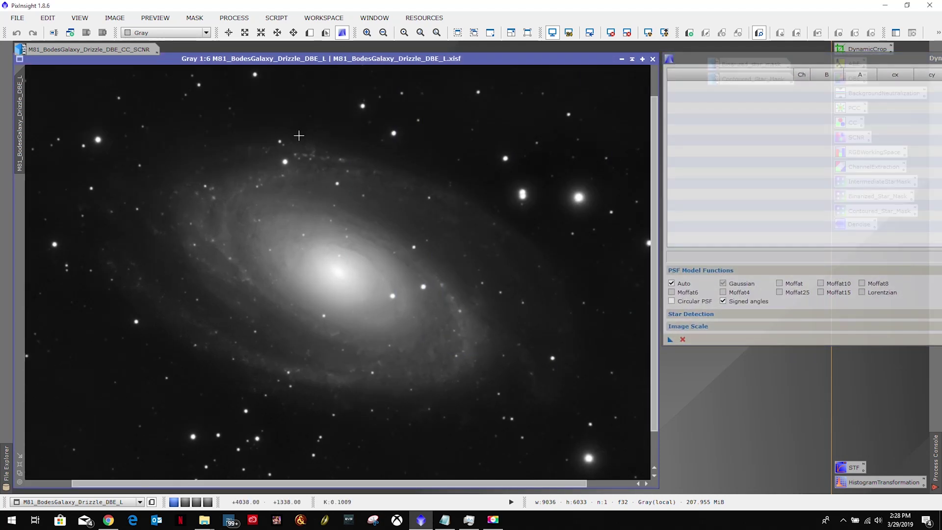
scroll(299, 135, "up", 4)
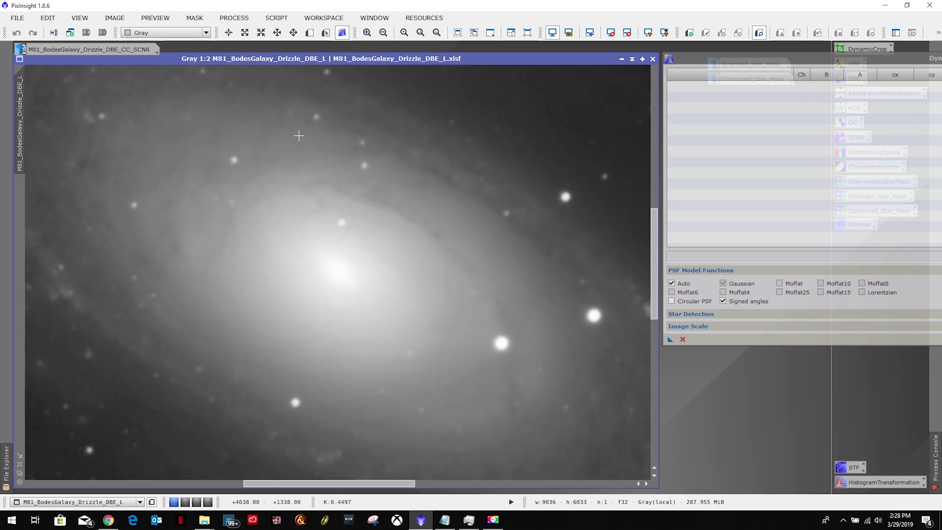
left_click_drag(319, 481, 96, 482)
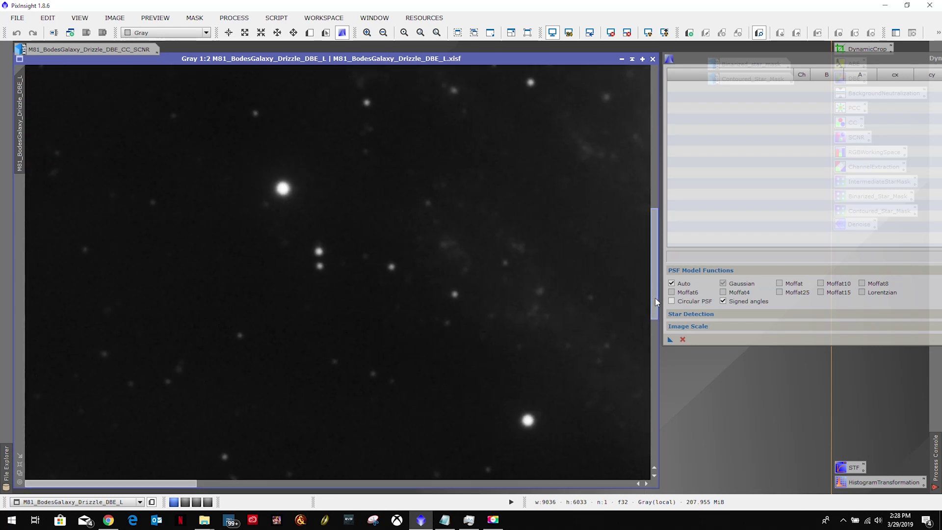
left_click_drag(655, 299, 653, 140)
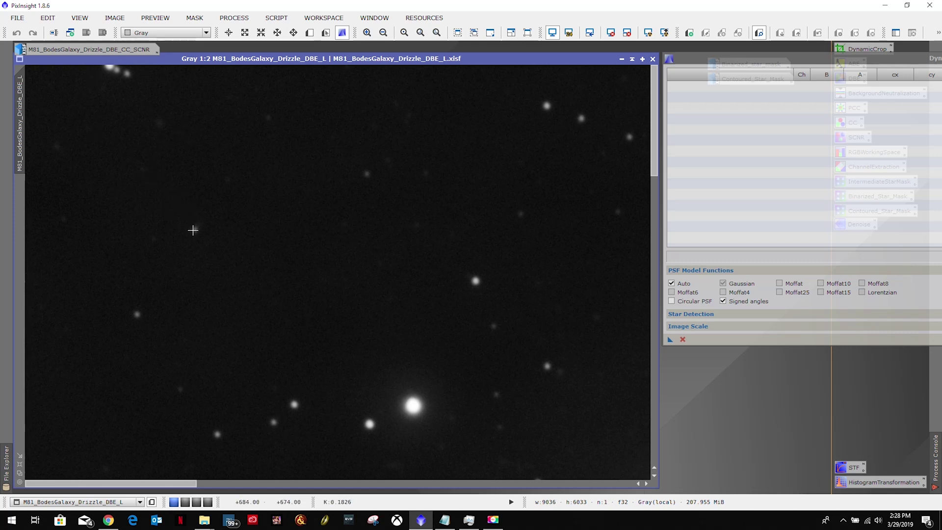
left_click(194, 229)
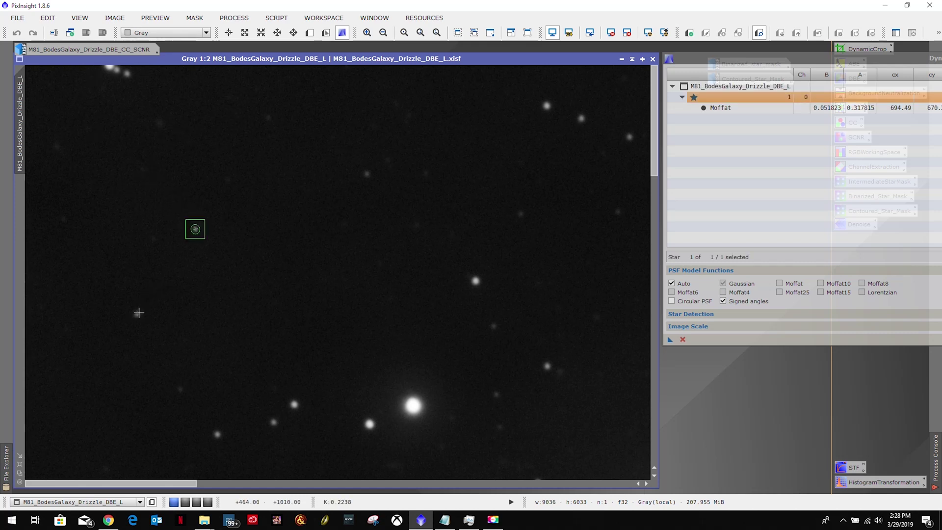
left_click(138, 314)
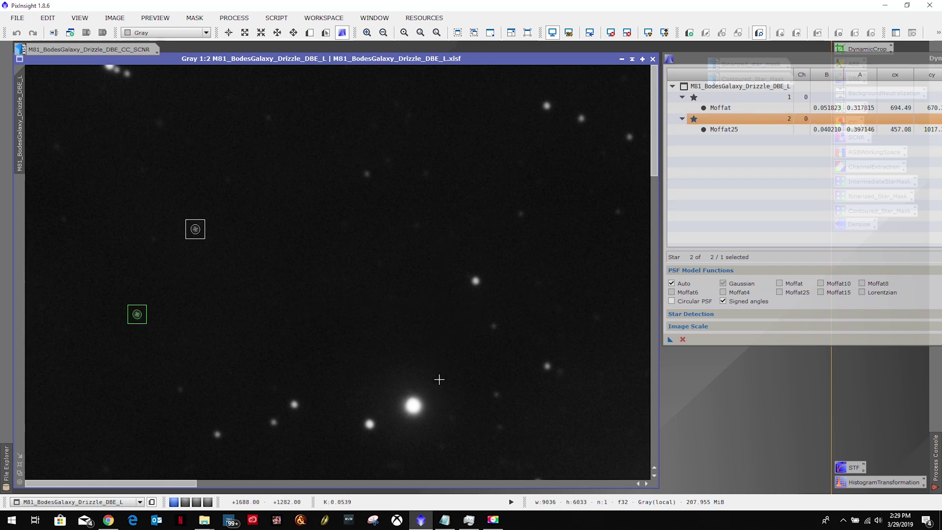
left_click(414, 405)
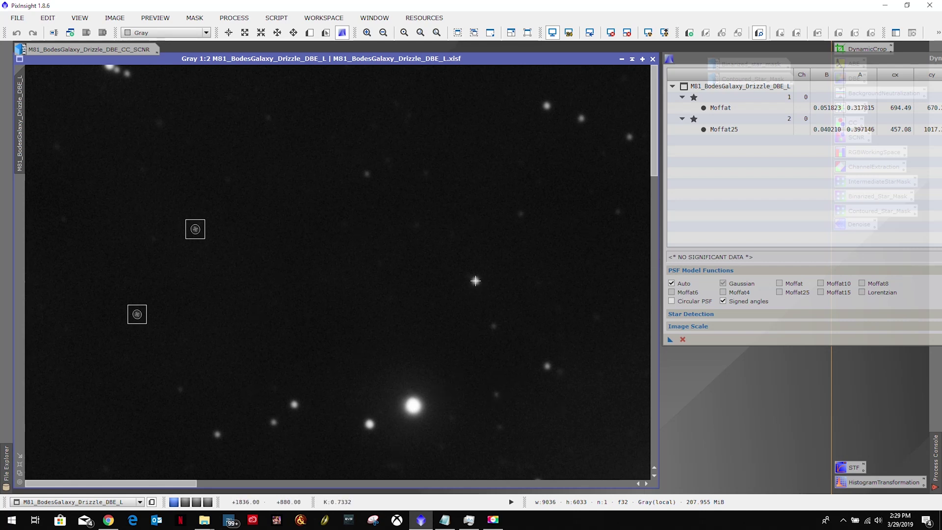
left_click(475, 281)
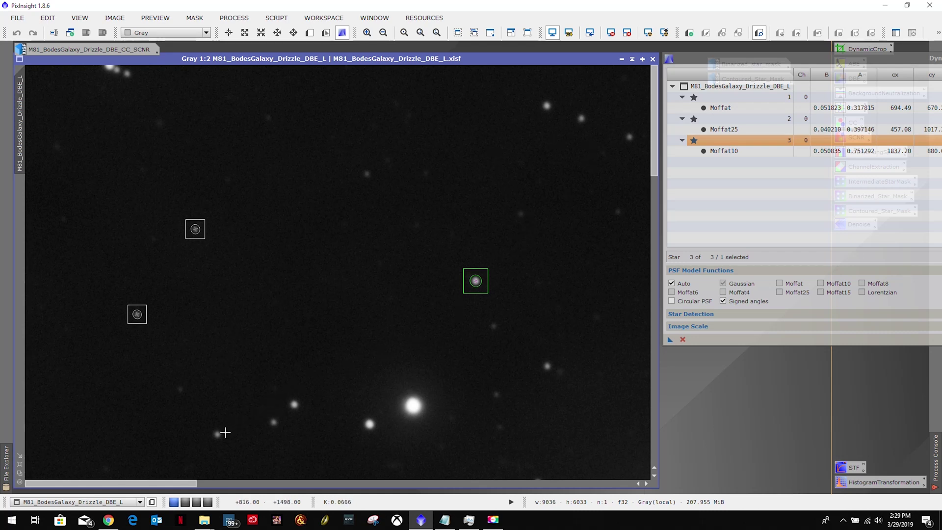
left_click(219, 433)
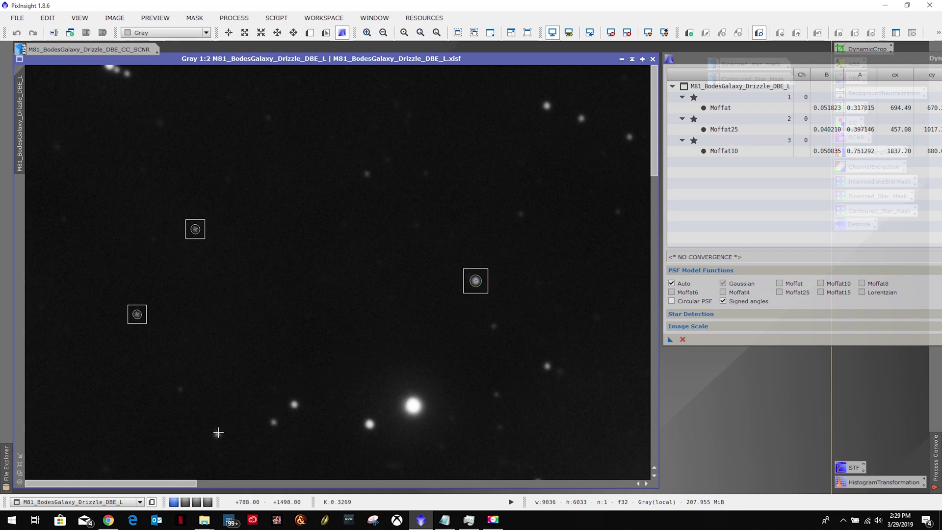
left_click(581, 118)
left_click(547, 105)
Pan right across the frame, adding stars up to number 18 to the PSF sample
scroll(400, 399, "right", 5)
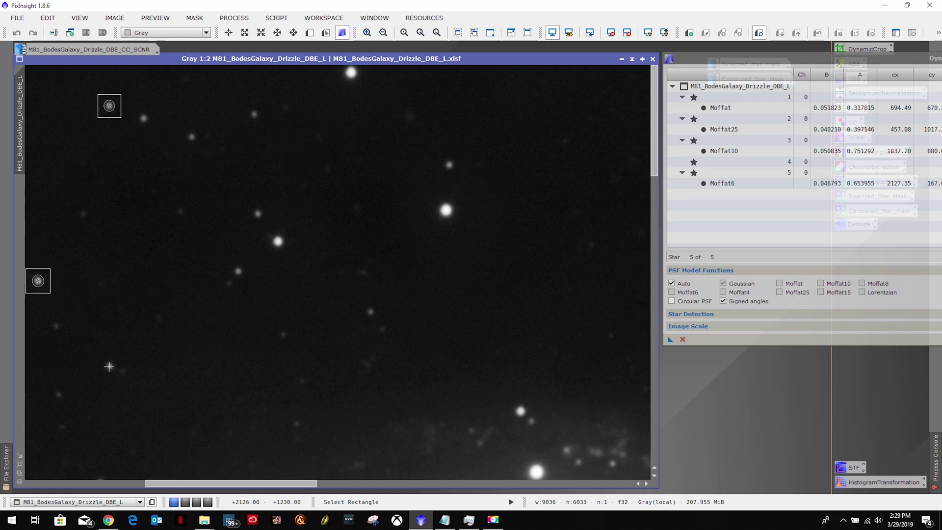
left_click(110, 366)
left_click(238, 271)
left_click(258, 213)
left_click(370, 312)
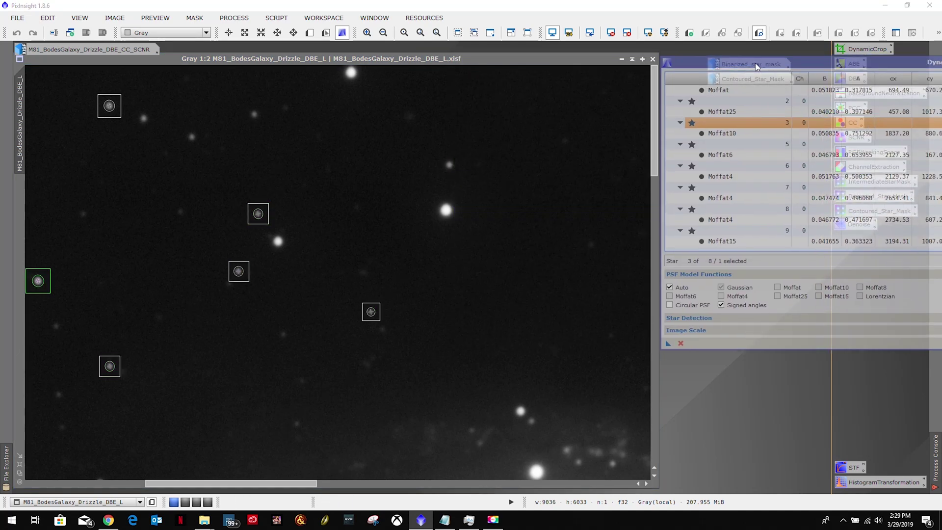
scroll(272, 468, "right", 6)
left_click(329, 108)
left_click(400, 111)
left_click(348, 266)
left_click(397, 347)
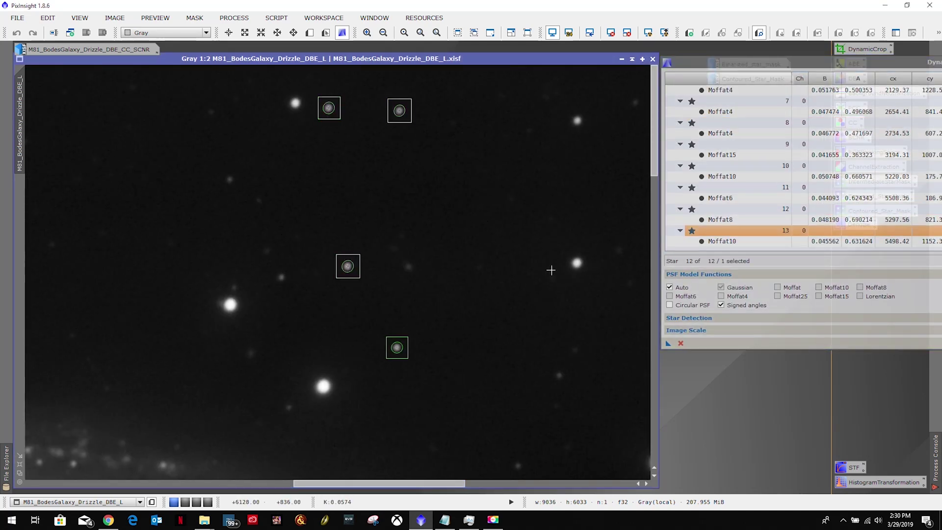
left_click(555, 383)
scroll(556, 382, "right", 5)
left_click(275, 265)
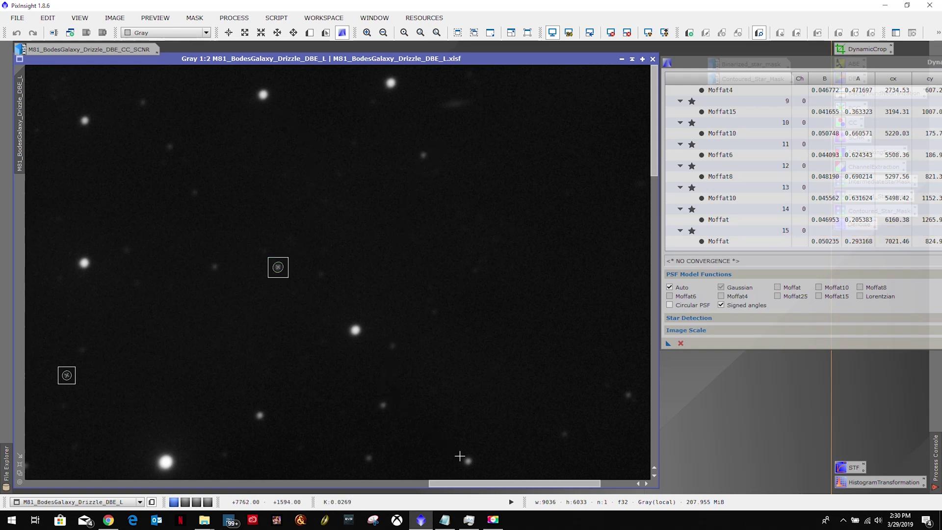
scroll(213, 416, "right", 1)
left_click(166, 267)
left_click(579, 394)
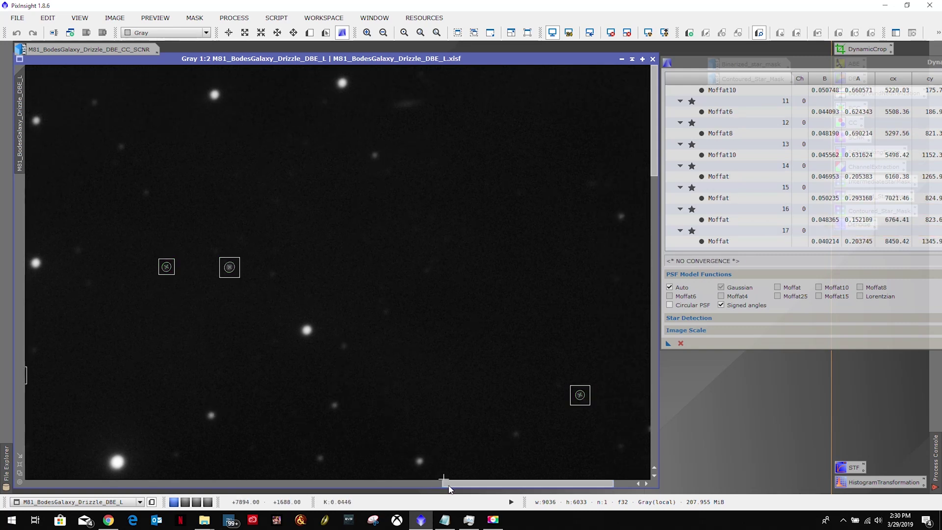
scroll(563, 220, "right", 1)
left_click(578, 429)
Move down and back left, sampling stars near the galaxy's outskirts and in the dark field
scroll(421, 174, "down", 4)
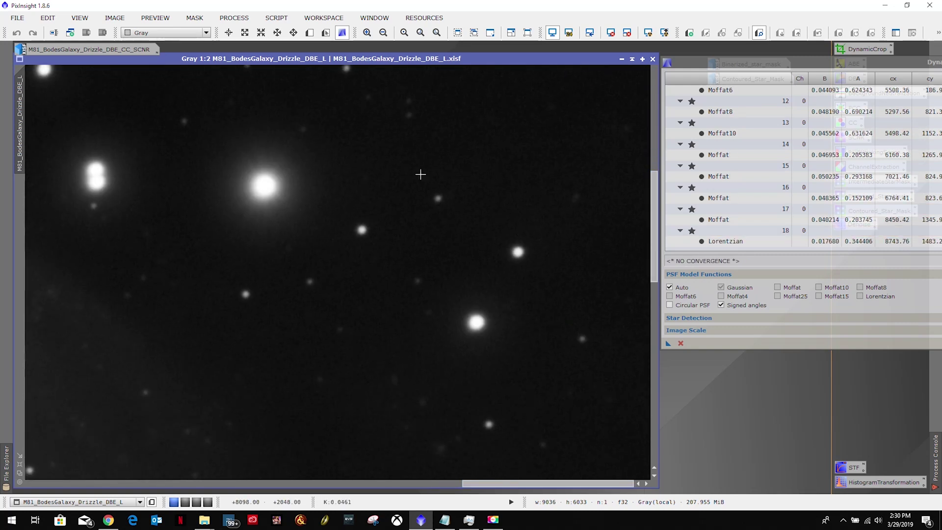
left_click(486, 425)
left_click(310, 281)
scroll(368, 480, "left", 5)
left_click(369, 470)
left_click(314, 442)
scroll(312, 480, "left", 9)
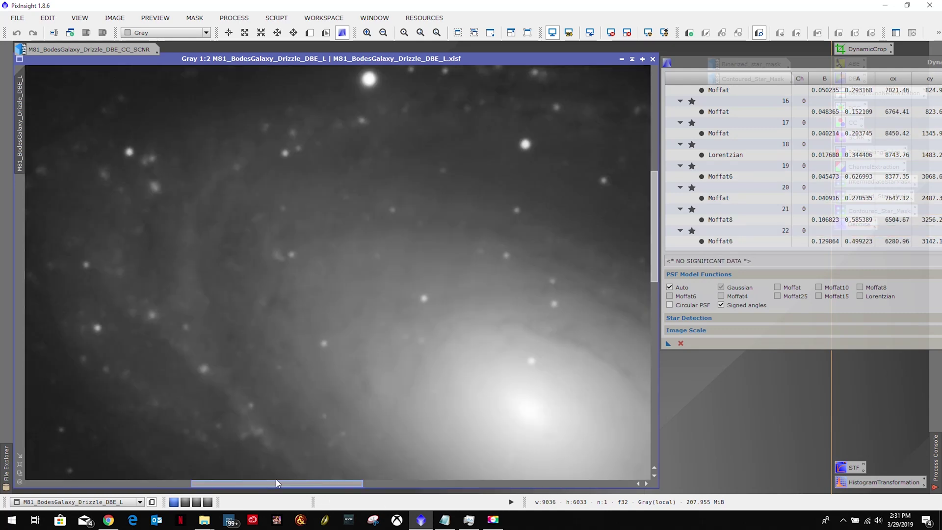
scroll(276, 479, "left", 5)
left_click(503, 221)
left_click(338, 240)
left_click(292, 404)
scroll(126, 447, "left", 1)
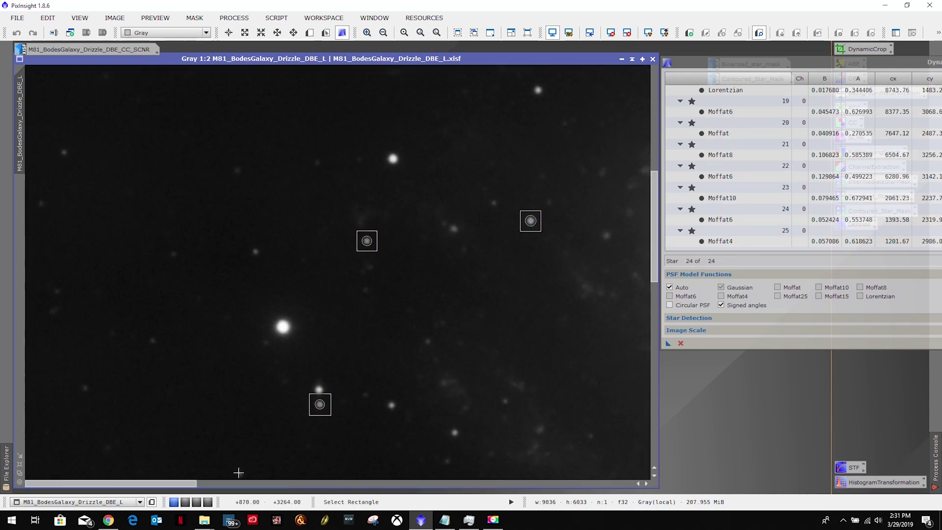
Add the remaining stars around the galaxy, bringing the list to 37 fitted stars
left_click(238, 473)
left_click(455, 433)
scroll(612, 212, "down", 4)
left_click(128, 269)
left_click(488, 190)
left_click(465, 323)
left_click(613, 307)
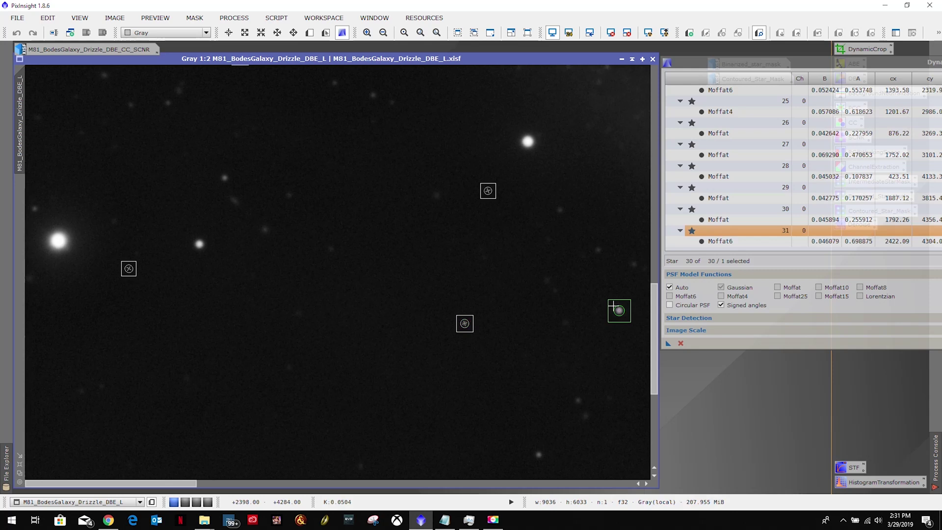
scroll(257, 402, "right", 8)
left_click(259, 373)
left_click(403, 336)
scroll(343, 373, "right", 6)
left_click(136, 421)
left_click(252, 408)
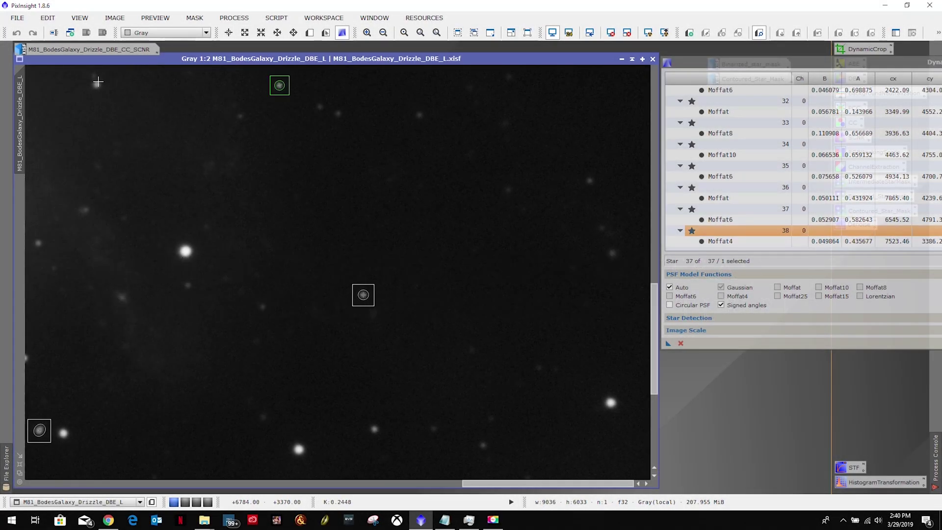
Continue sampling from star 39, panning through the lower part of the field
left_click(98, 82)
left_click_drag(654, 339, 654, 407)
left_click(220, 396)
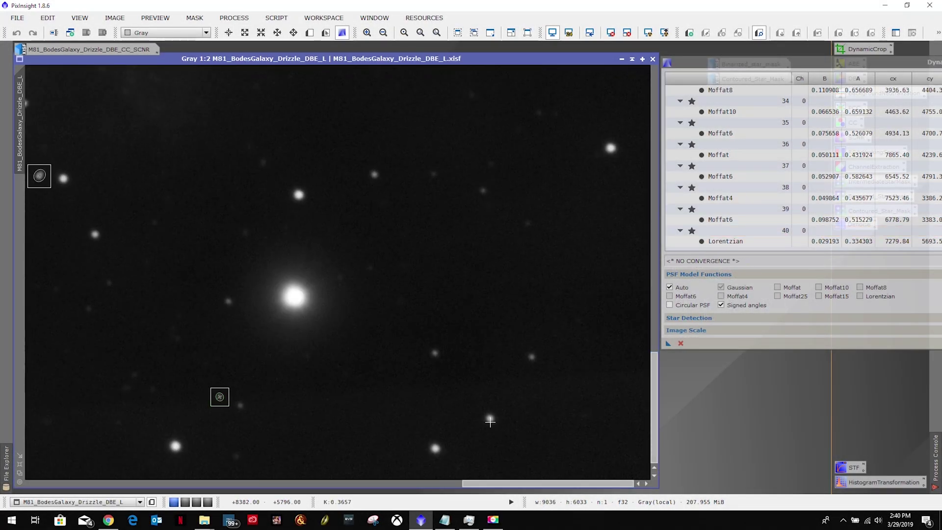
left_click(490, 418)
left_click(435, 448)
left_click_drag(547, 484, 382, 483)
left_click(341, 429)
left_click(219, 402)
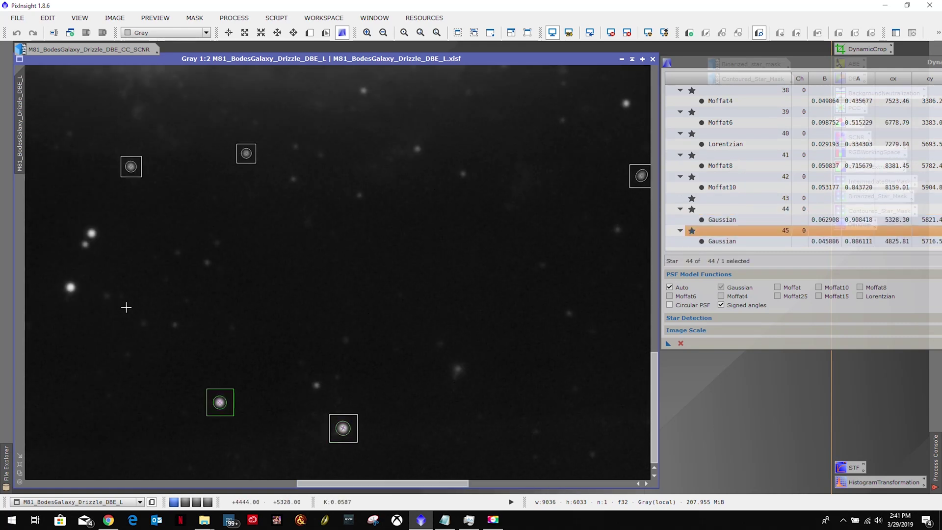
left_click(86, 244)
scroll(490, 362, "left", 5)
left_click(400, 331)
Add the final lower-field stars to reach 57, then zoom out to 1:8
left_click(412, 243)
left_click(313, 303)
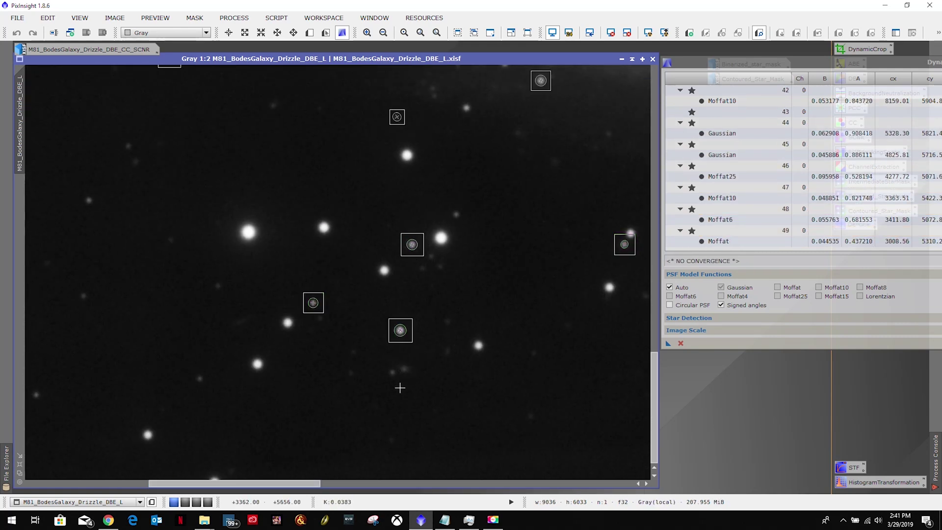
left_click(393, 373)
left_click(200, 379)
left_click(89, 200)
scroll(89, 200, "left", 5)
left_click(587, 435)
left_click(475, 395)
left_click(447, 329)
left_click(330, 270)
left_click(243, 426)
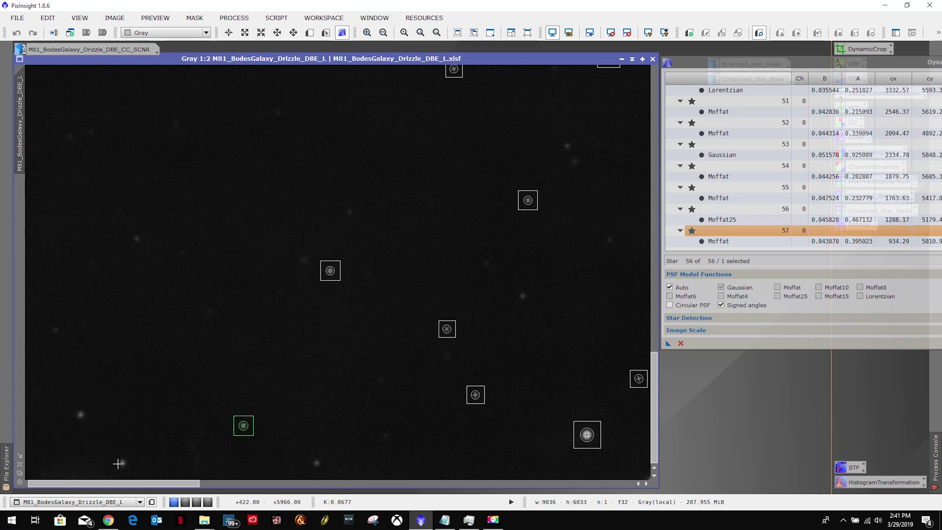
left_click(80, 414)
scroll(366, 281, "left", 1)
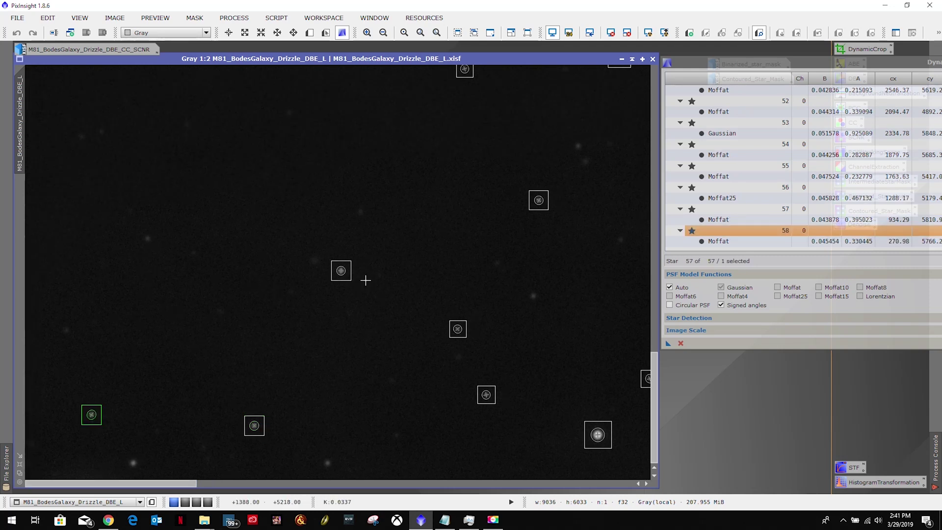
scroll(365, 280, "down", 6)
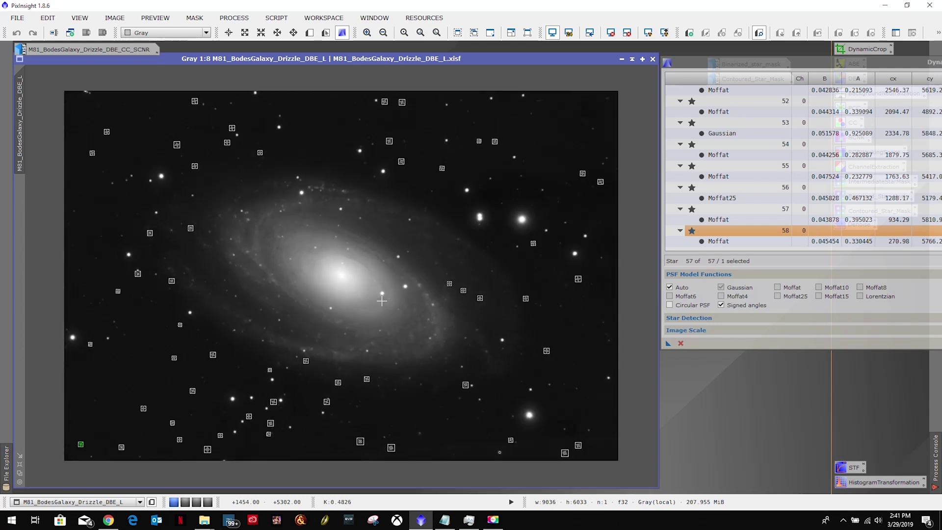
Bring the star table into view and delete the empty star 43 entry
scroll(382, 300, "up", 1)
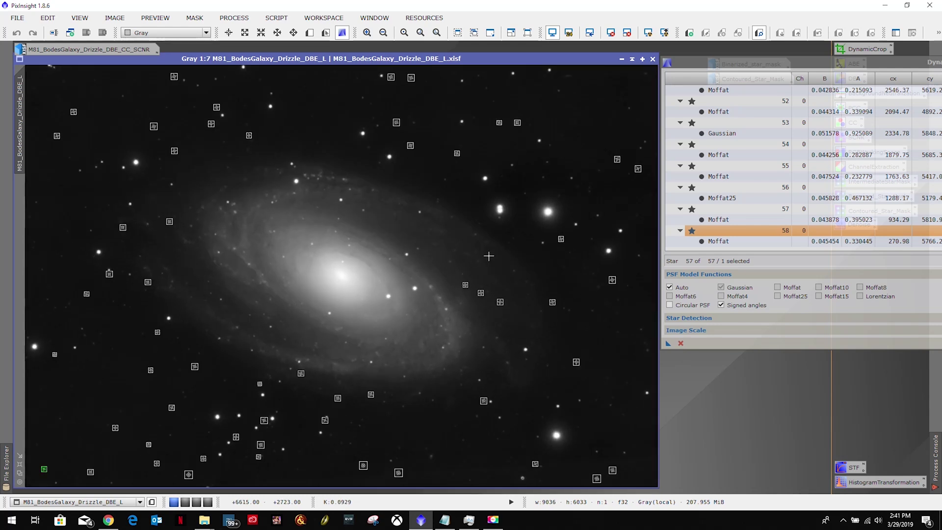
left_click_drag(771, 62, 337, 78)
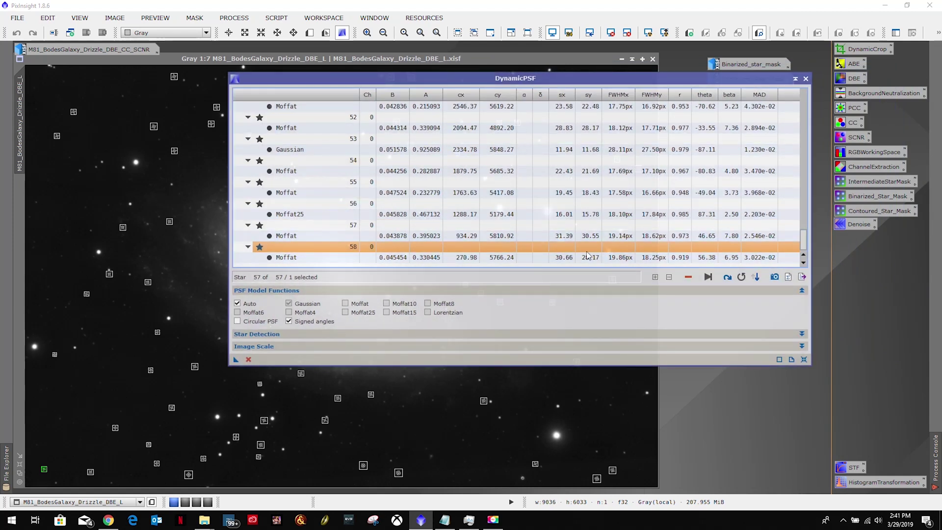
left_click_drag(804, 244, 805, 201)
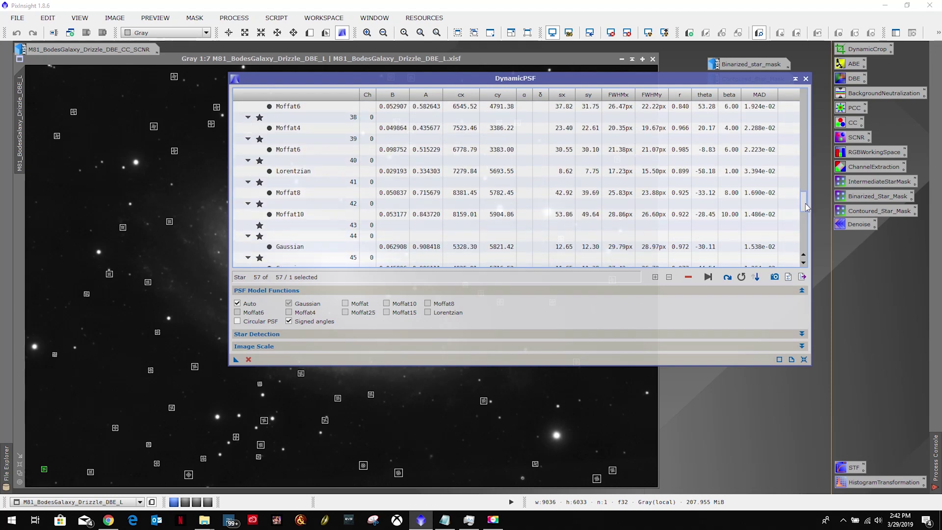
scroll(806, 203, "down", 2)
left_click(331, 215)
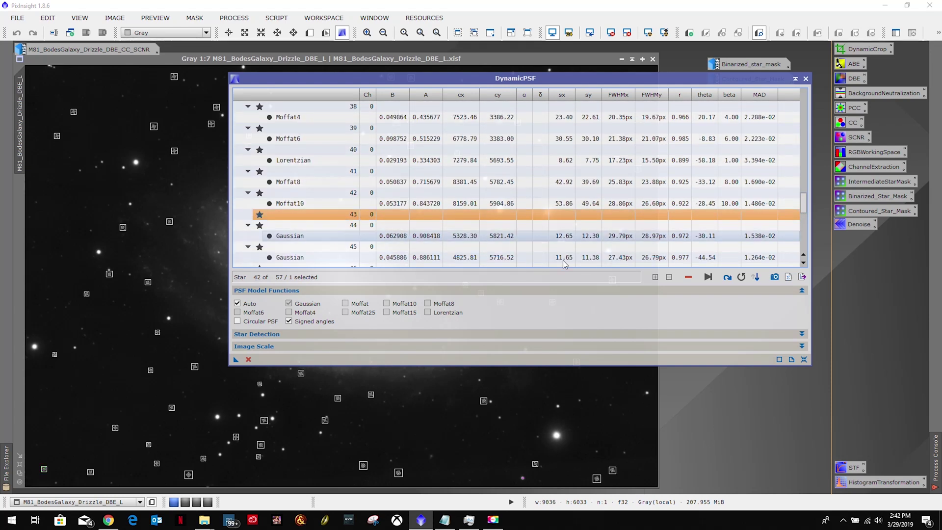
left_click(688, 276)
left_click_drag(802, 199, 799, 91)
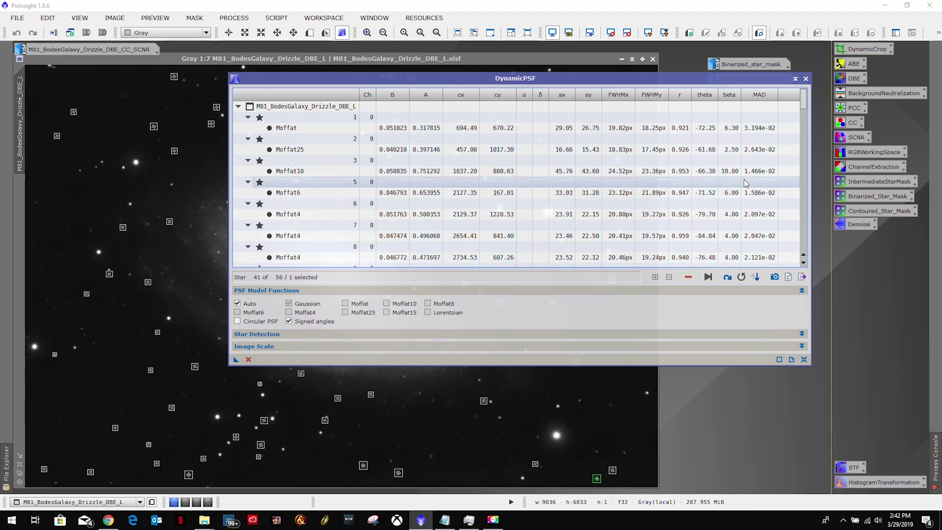
Sort the 56 stars by mean absolute difference and select the top star, 53
left_click(756, 277)
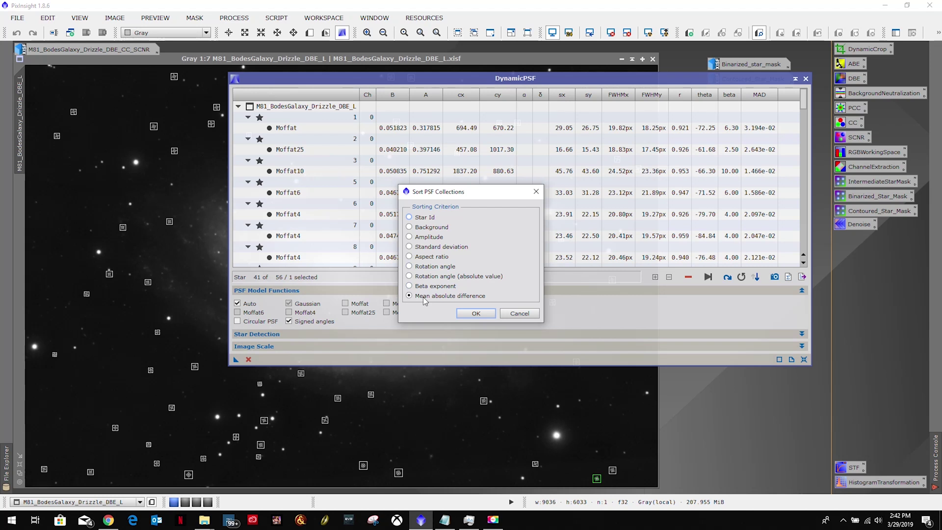
left_click(475, 313)
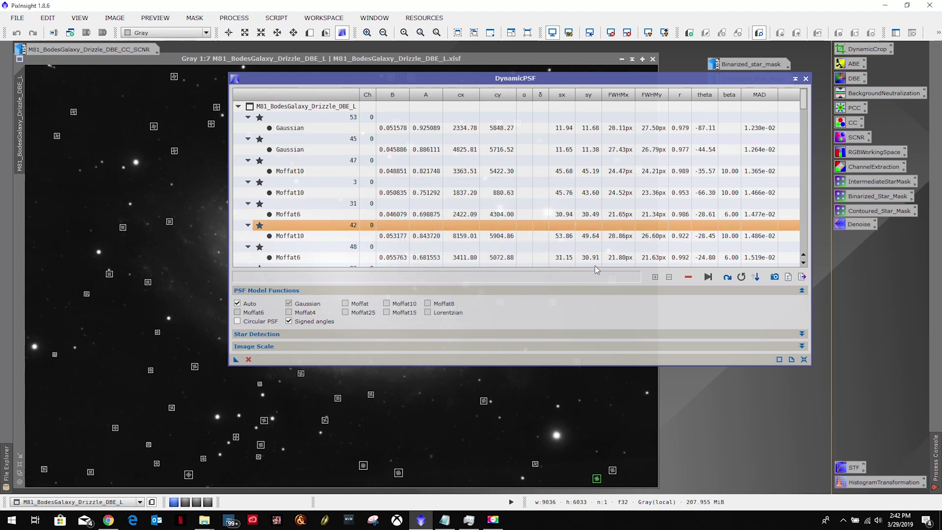
left_click(759, 129)
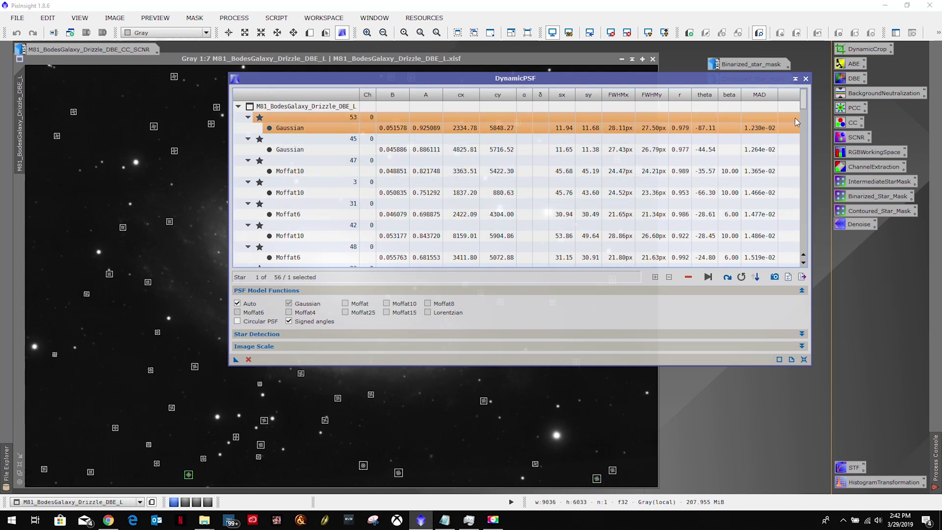
left_click_drag(806, 94, 799, 231)
scroll(758, 259, "down", 2)
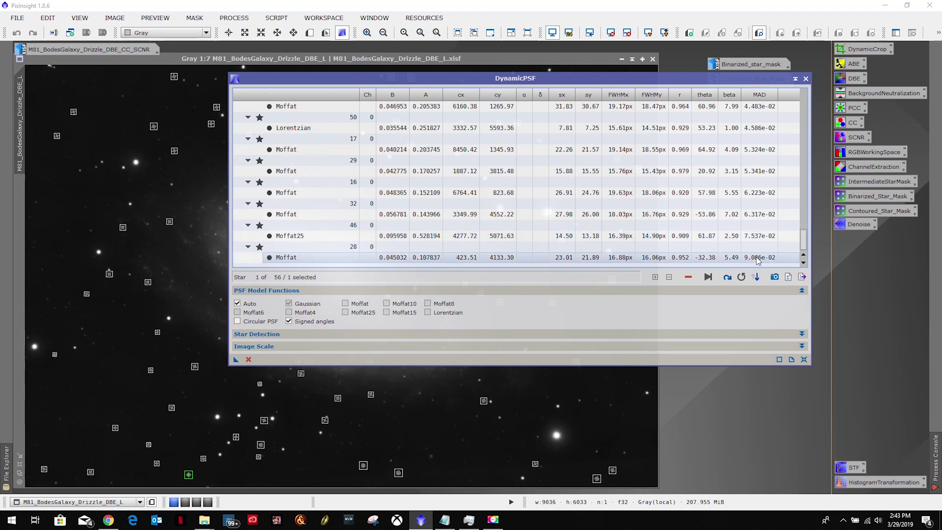
left_click_drag(802, 238, 798, 94)
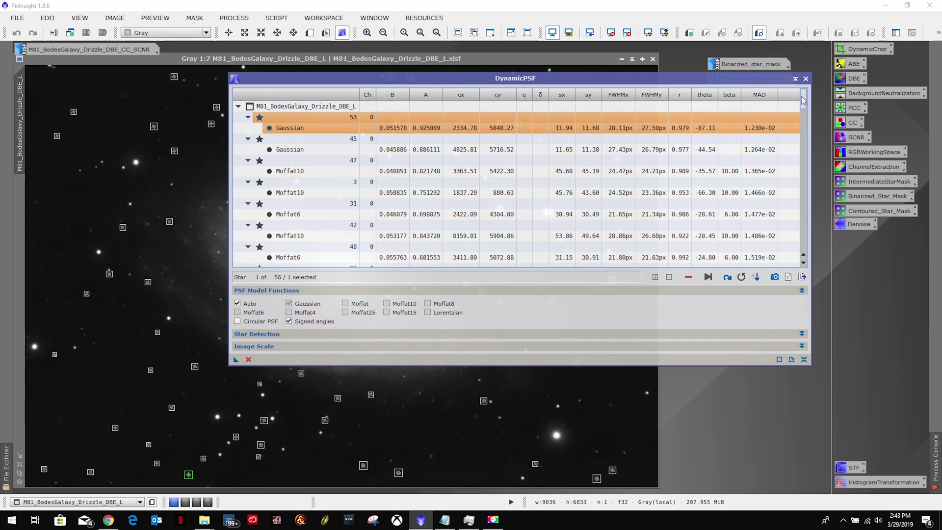
left_click_drag(801, 96, 805, 247)
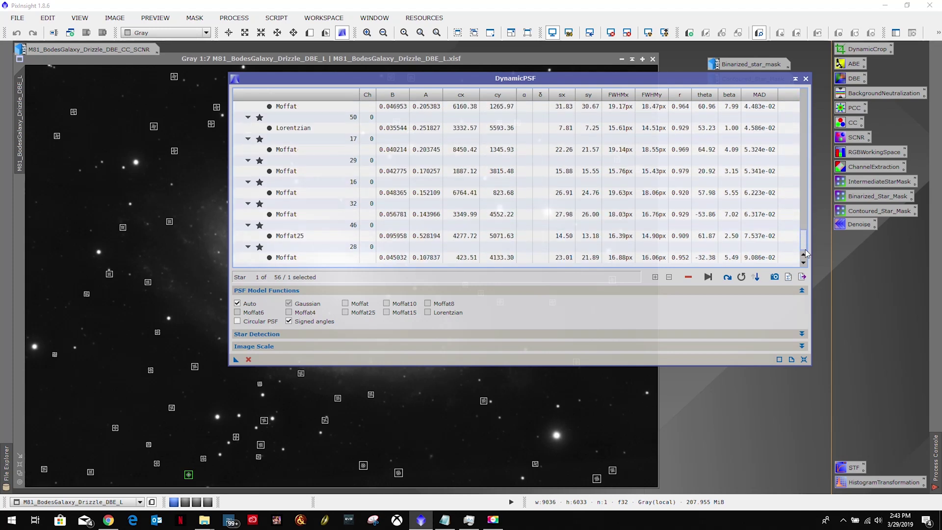
left_click(759, 258)
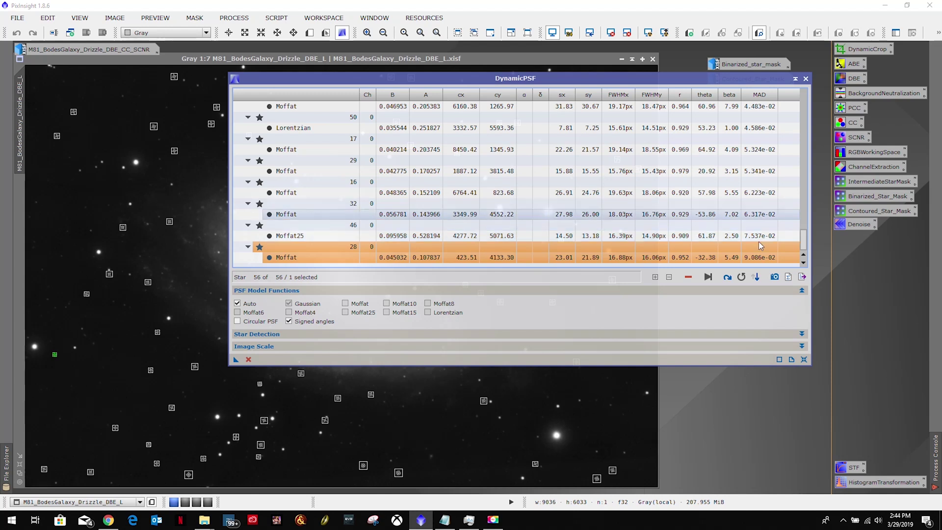
left_click_drag(805, 243, 805, 102)
left_click(761, 128)
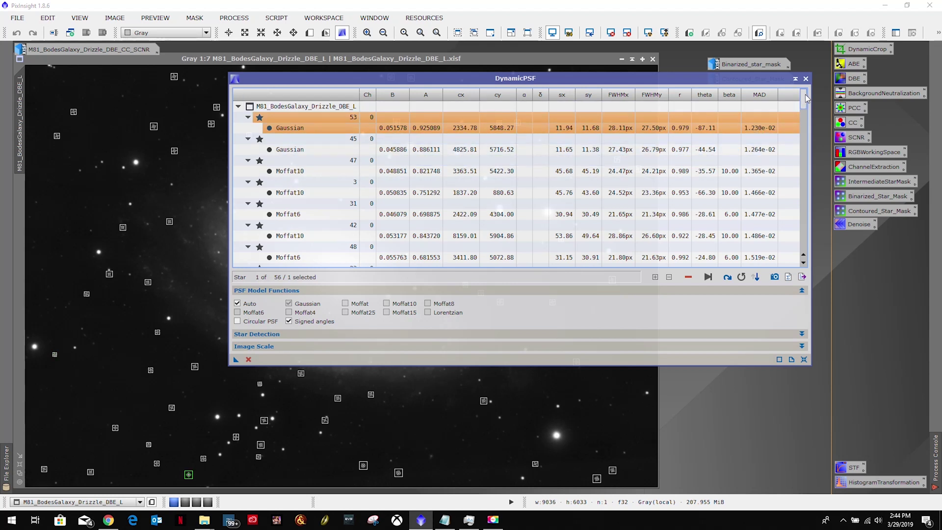
left_click_drag(805, 94, 803, 196)
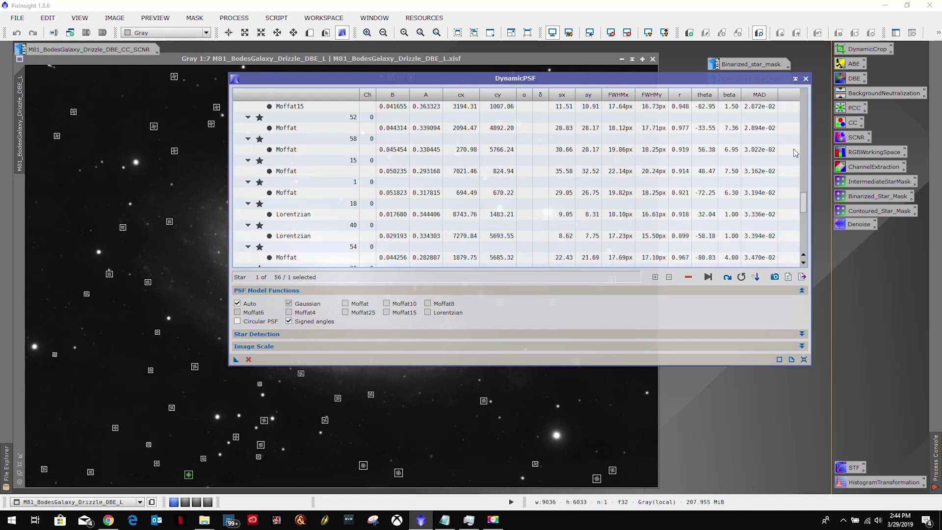
left_click(751, 150)
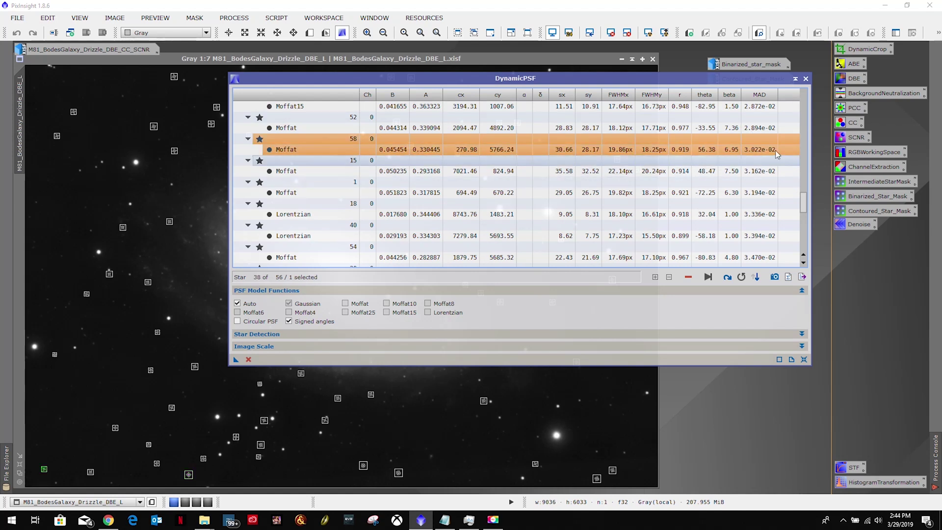
mouse_move(804, 204)
left_mouse_down()
mouse_move(804, 101)
mouse_move(807, 205)
left_mouse_up()
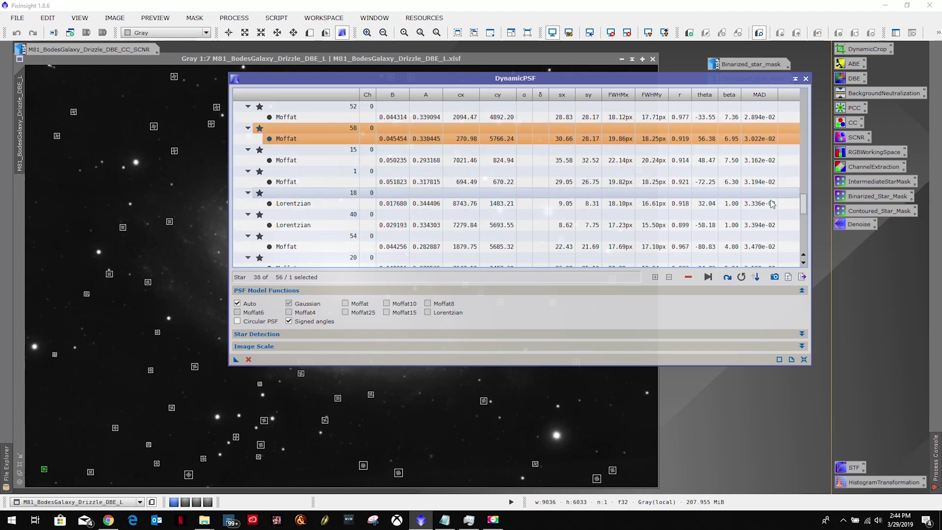
left_click_drag(804, 209, 798, 253)
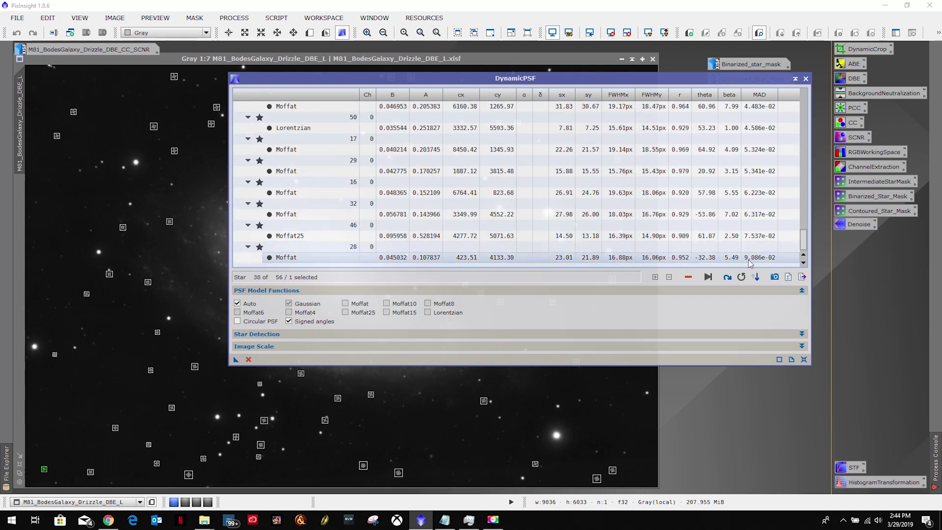
left_click_drag(805, 243, 802, 205)
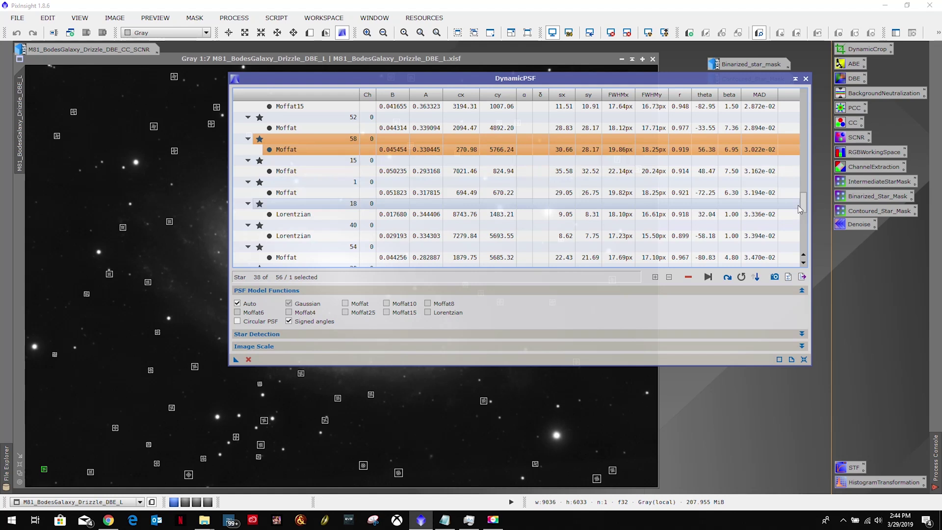
left_click_drag(798, 205, 798, 98)
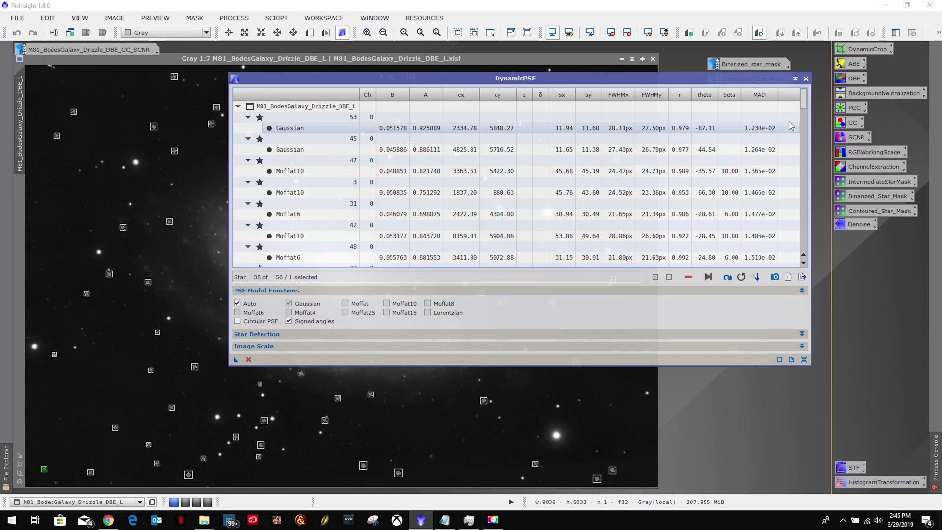
scroll(795, 125, "down", 5)
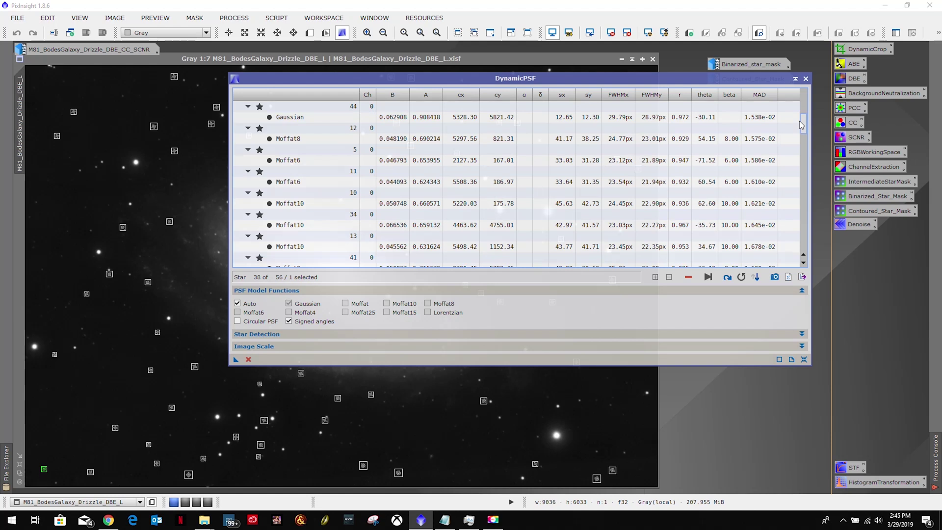
left_click_drag(799, 121, 796, 178)
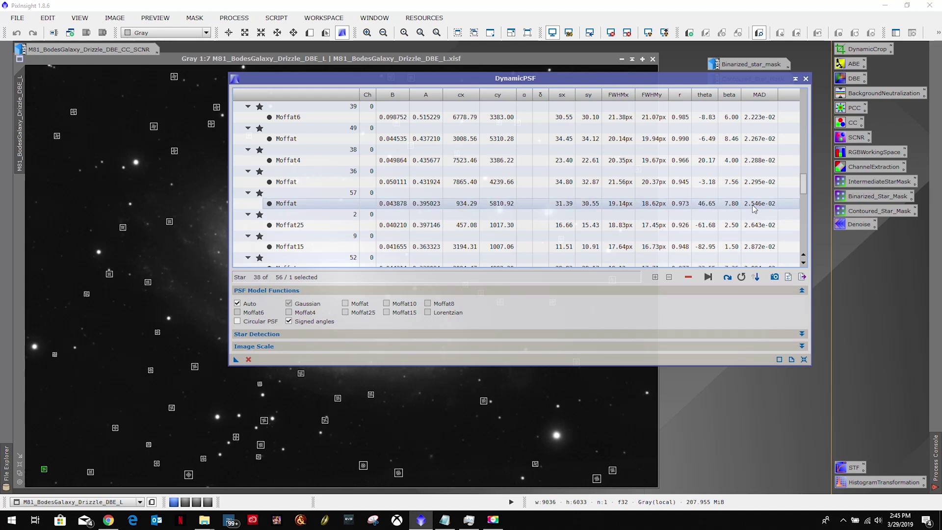
Select stars from 57 to the list's end and delete those 23 worst fits, leaving 33
left_click(757, 183)
left_click_drag(803, 188, 799, 91)
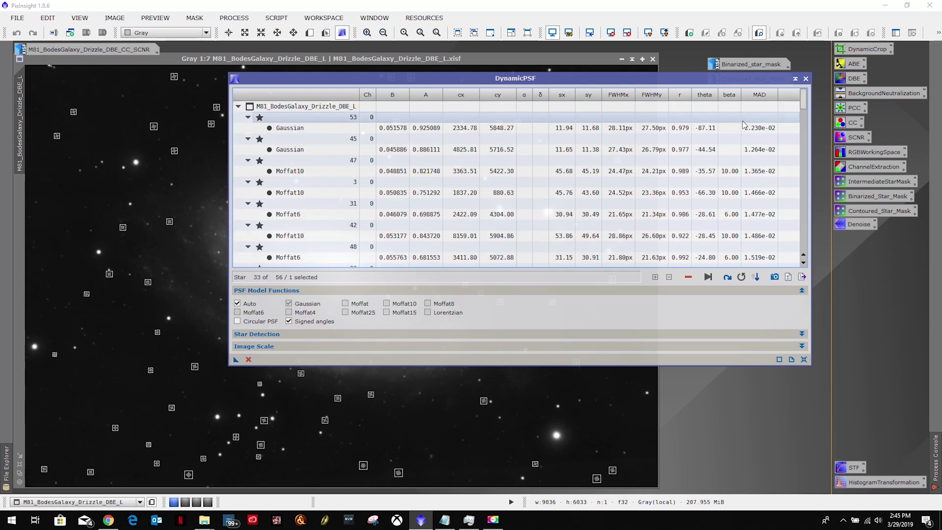
key("ctrl+a")
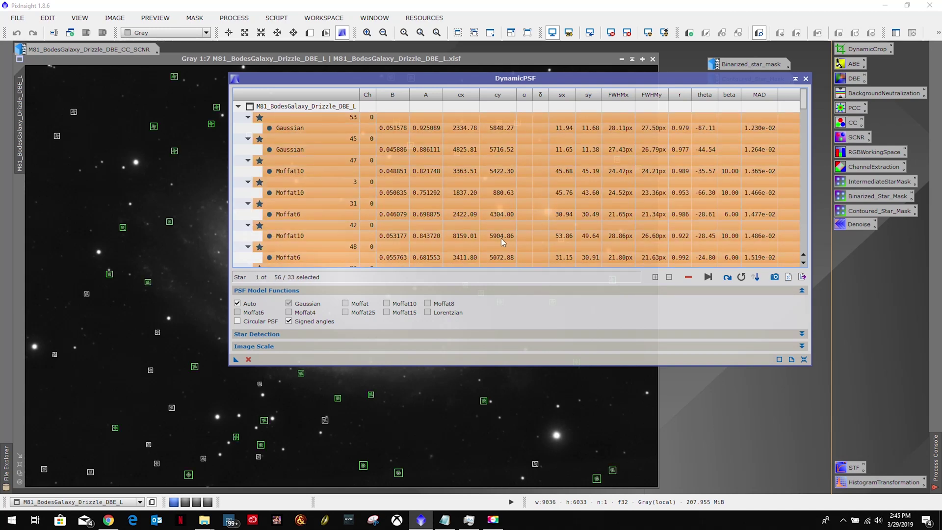
left_click(734, 128)
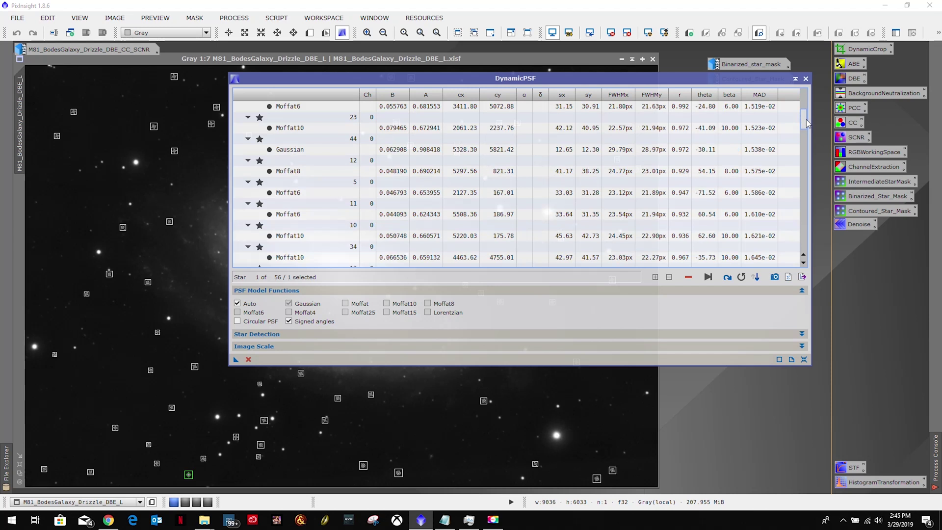
left_click_drag(806, 120, 805, 240)
left_click(758, 194)
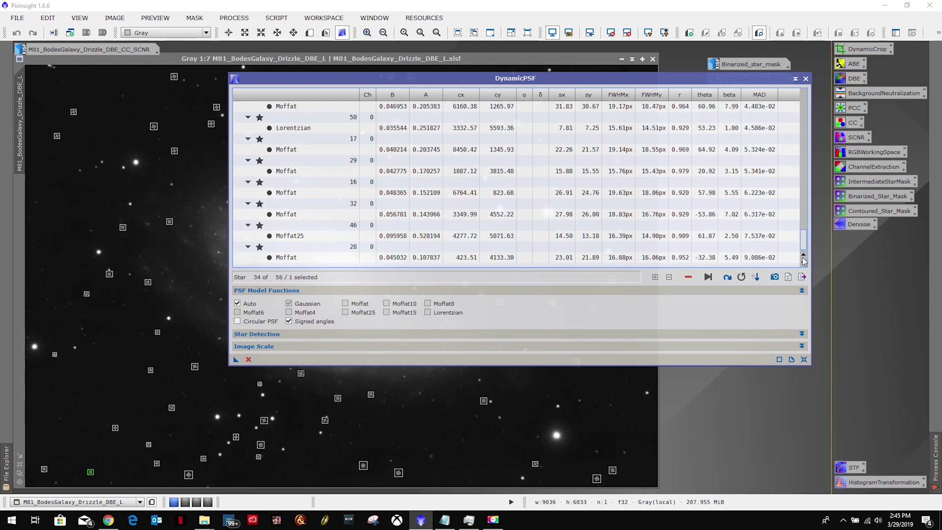
left_click(759, 259, "shift")
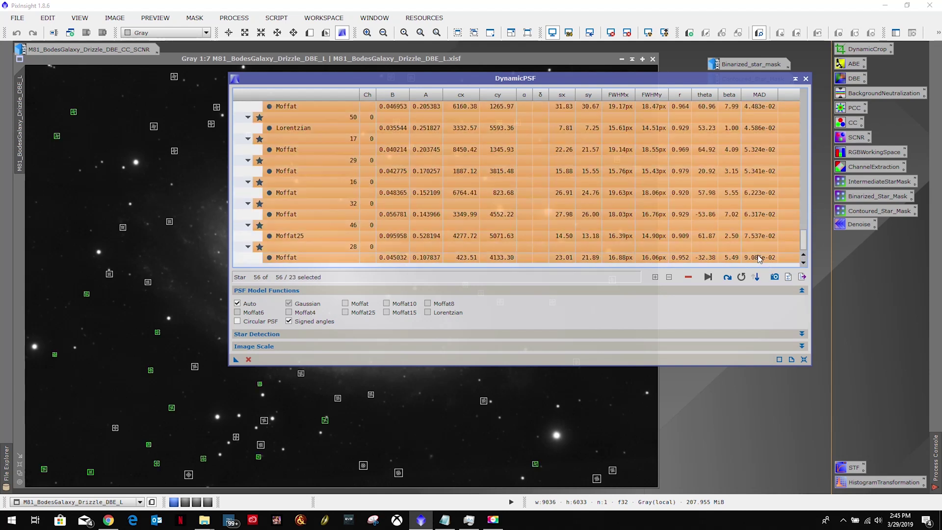
left_click(689, 277)
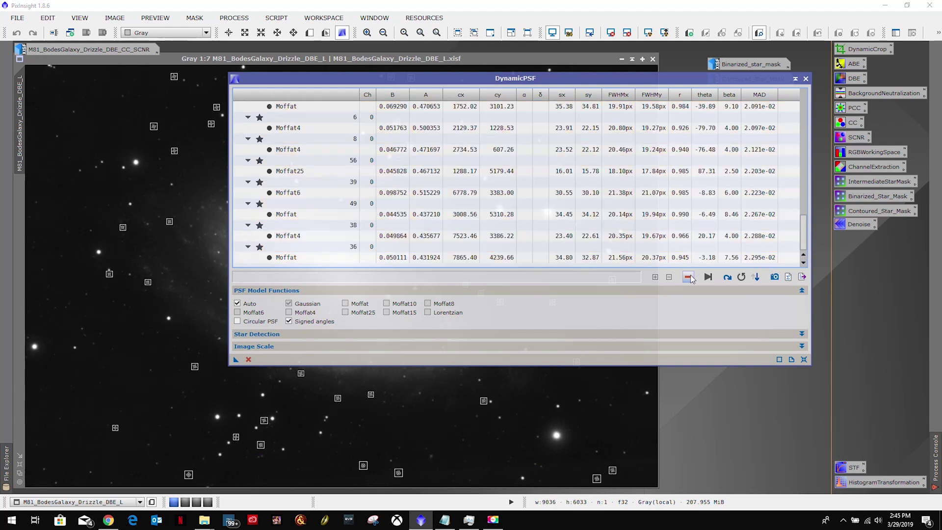
left_click(673, 239)
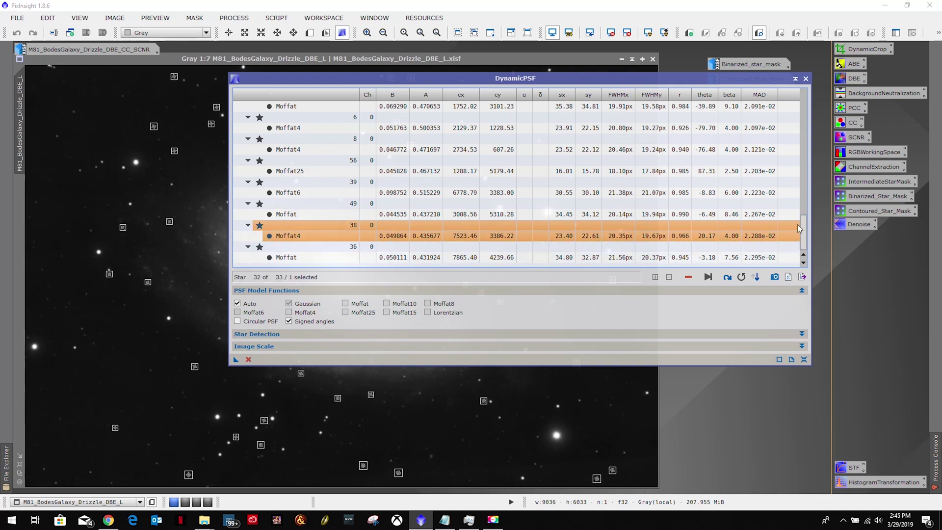
left_click_drag(805, 237, 805, 99)
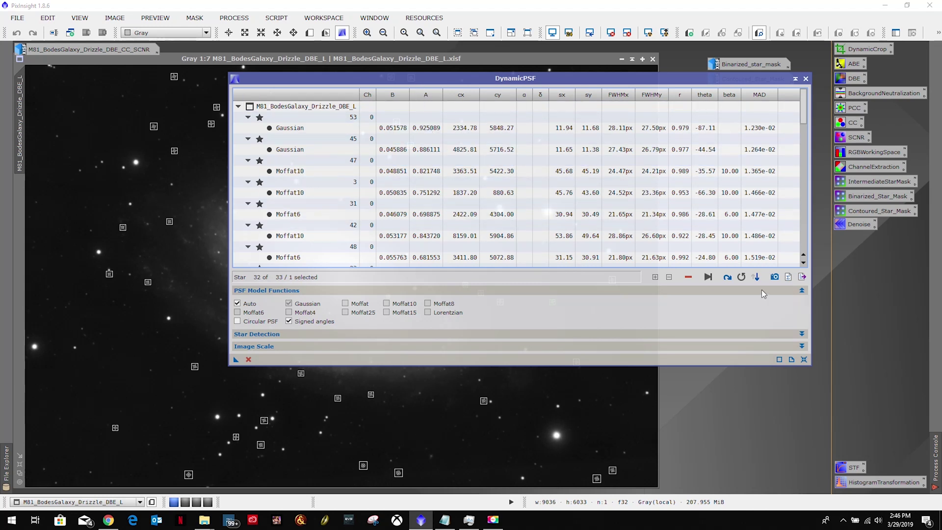
Sort the DynamicPSF star list by amplitude
left_click(757, 276)
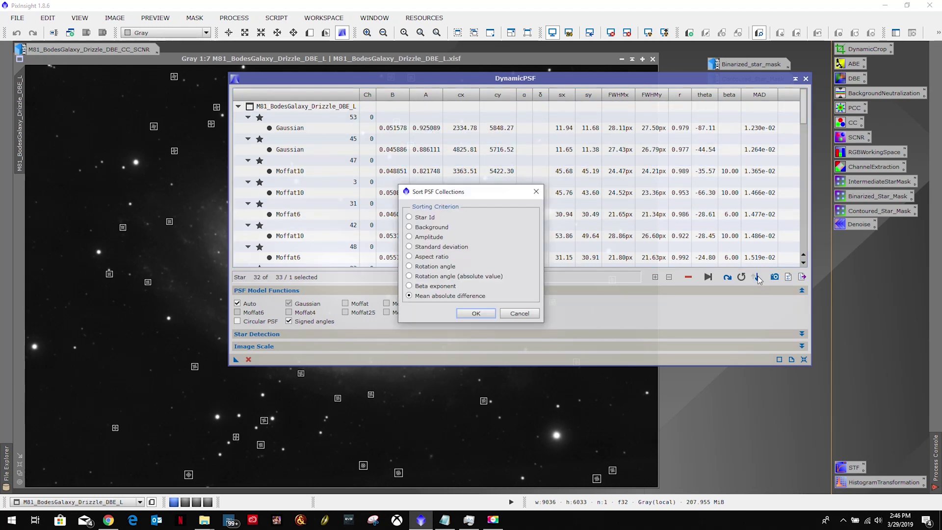
left_click(410, 236)
left_click(473, 313)
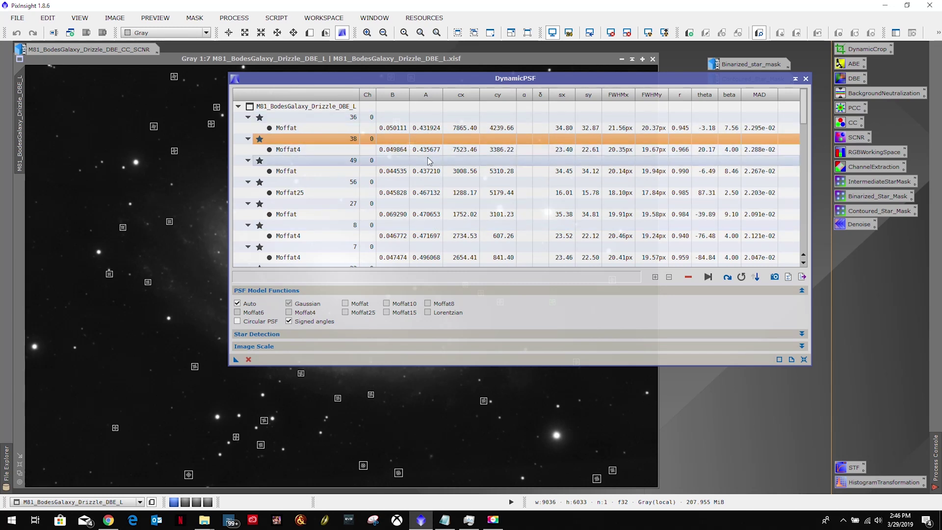
Select the six brightest stars, 3 through 53, and delete them, leaving 27
left_click(427, 129)
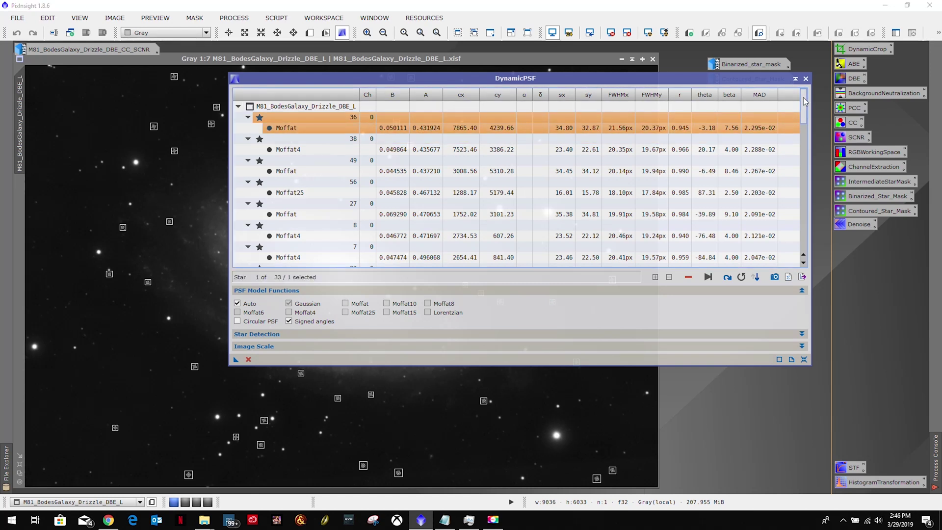
left_click_drag(802, 97, 787, 212)
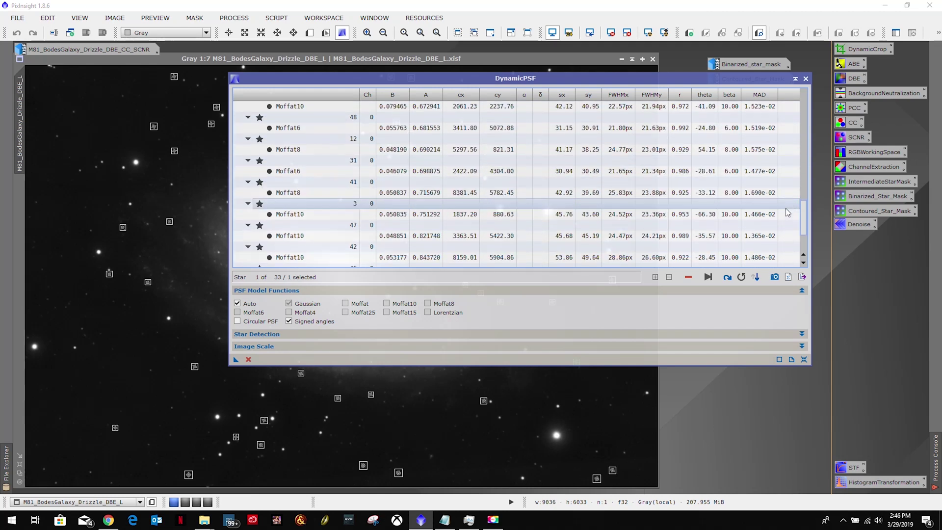
left_click(432, 215)
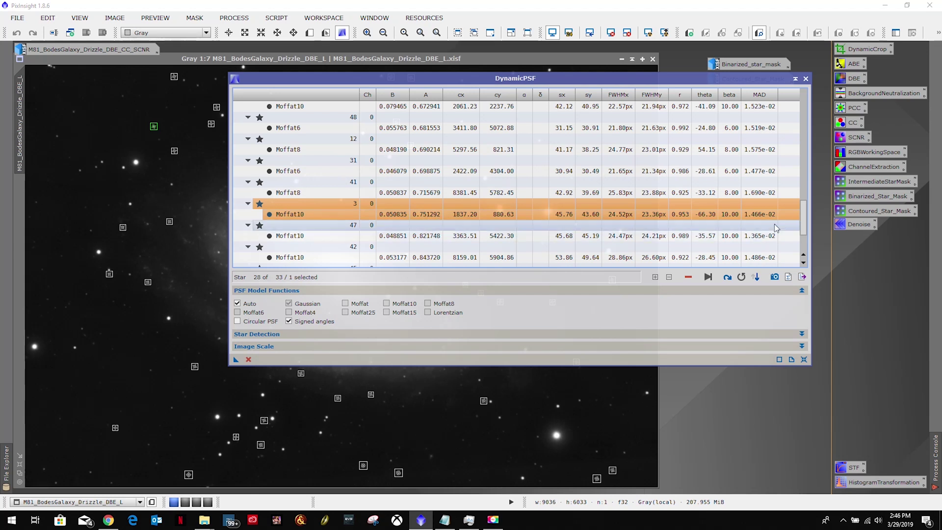
scroll(803, 211, "down", 2)
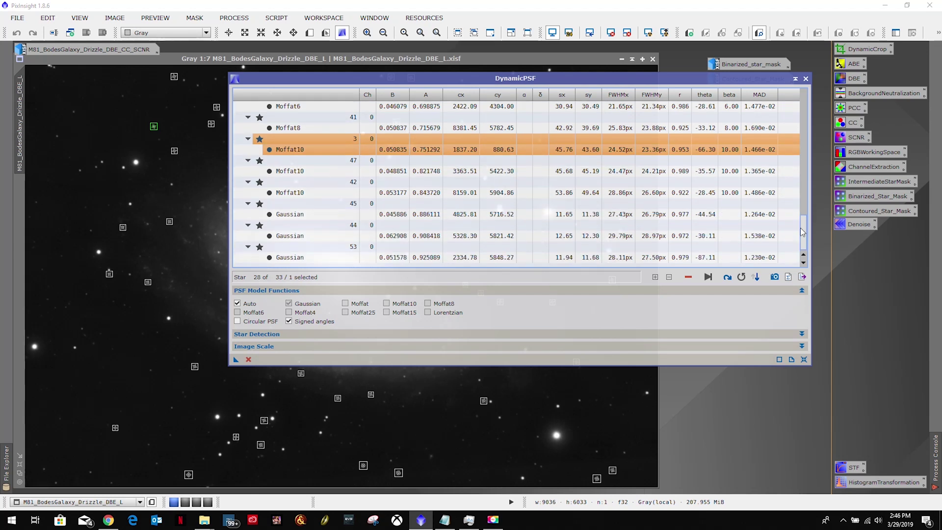
left_click(438, 257, "shift")
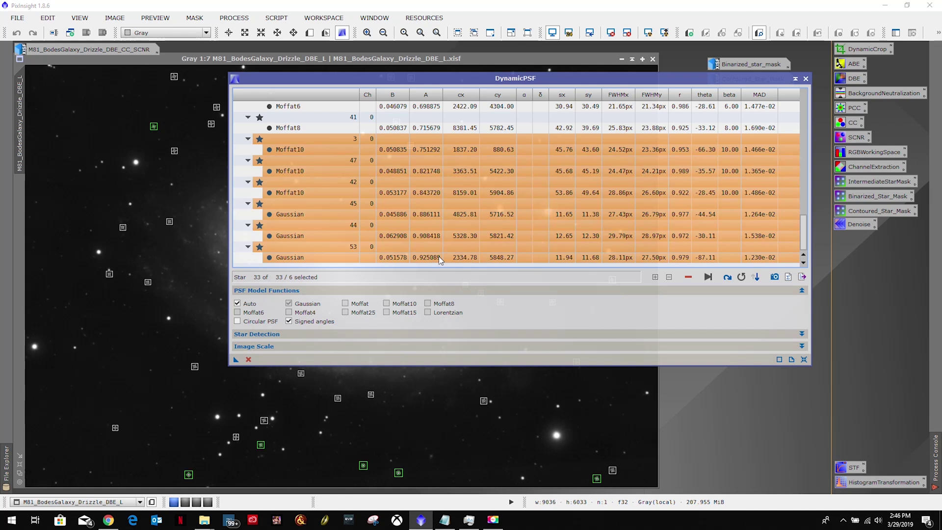
left_click(689, 278)
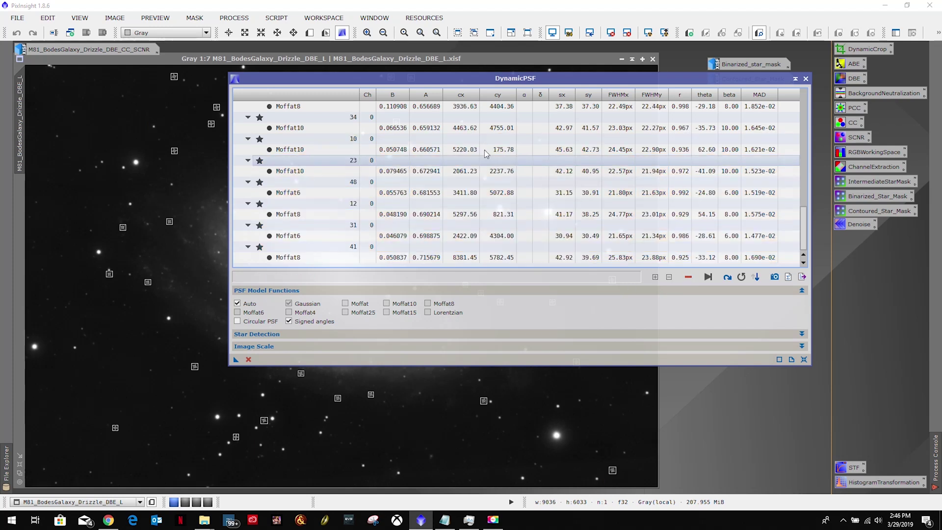
left_click(368, 258)
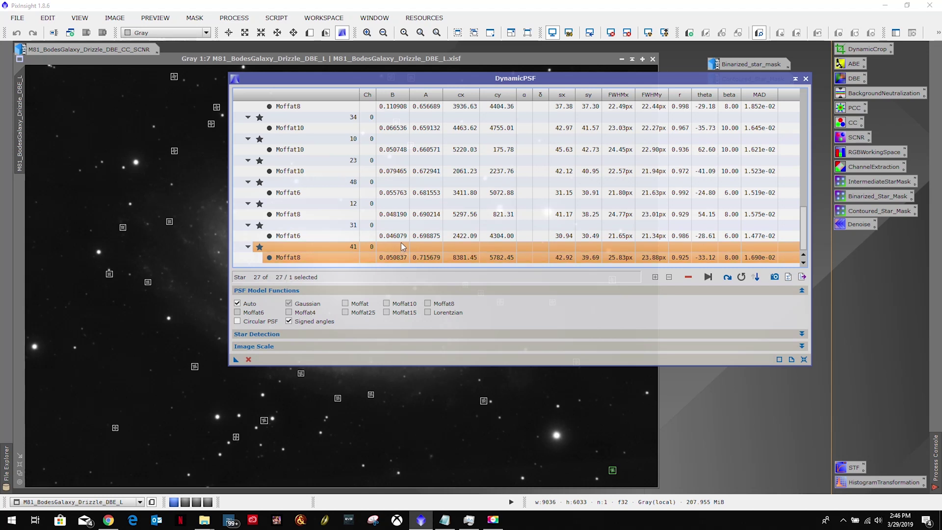
Sort the 27 remaining stars by aspect ratio and scroll through the table
left_click(757, 278)
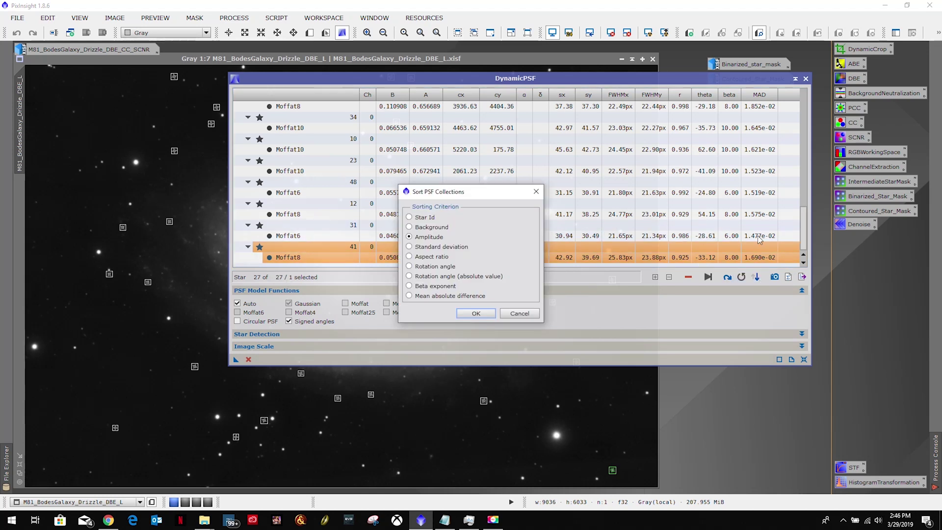
left_click(409, 257)
left_click(474, 315)
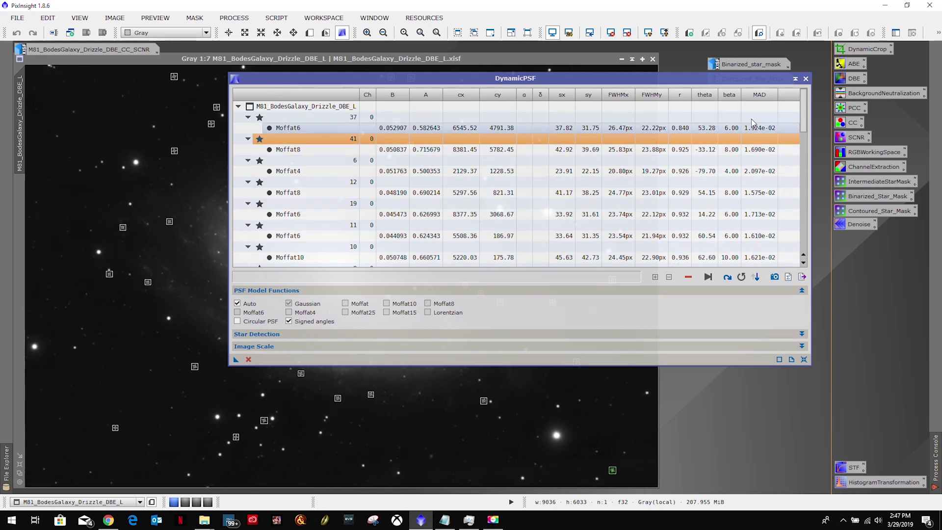
mouse_move(804, 105)
left_mouse_down()
mouse_move(803, 236)
mouse_move(802, 122)
left_mouse_up()
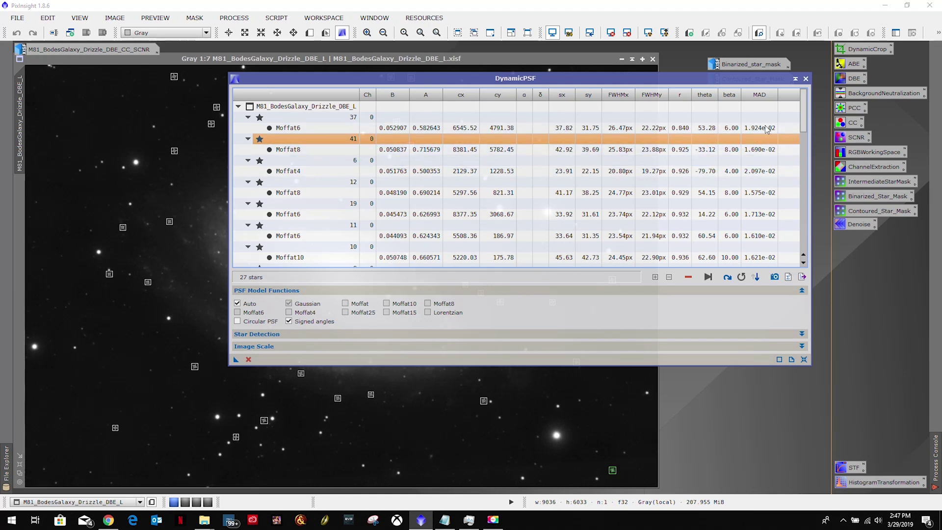
mouse_move(803, 110)
left_mouse_down()
mouse_move(799, 237)
mouse_move(803, 115)
left_mouse_up()
mouse_move(804, 98)
left_mouse_down()
mouse_move(805, 208)
mouse_move(807, 90)
left_mouse_up()
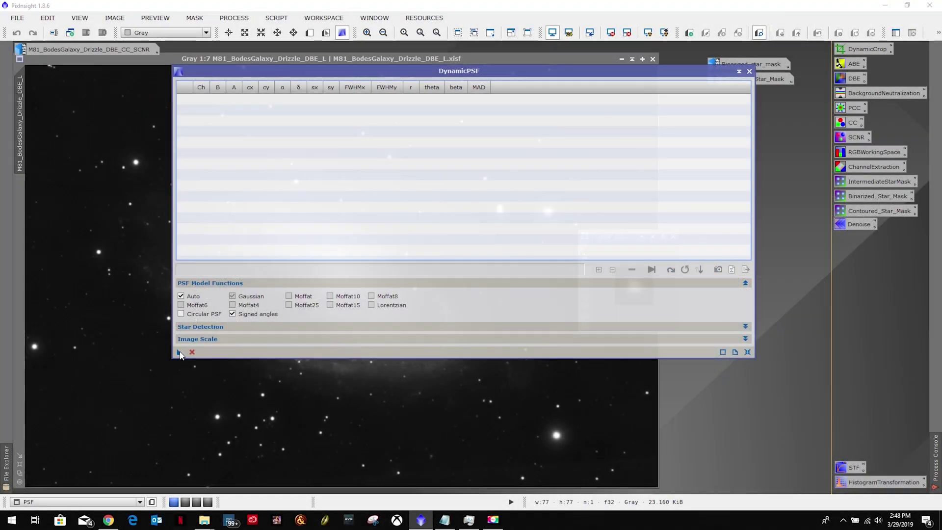
Save the DynamicPSF setup as a process icon named DynamicPSF
left_click_drag(179, 354, 727, 390)
right_click(738, 389)
left_click(767, 310)
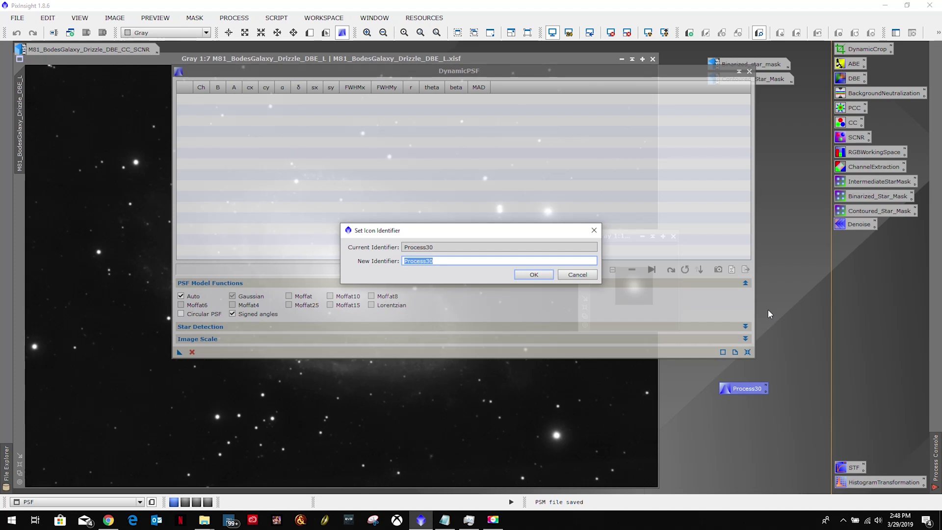
type("Dynamic")
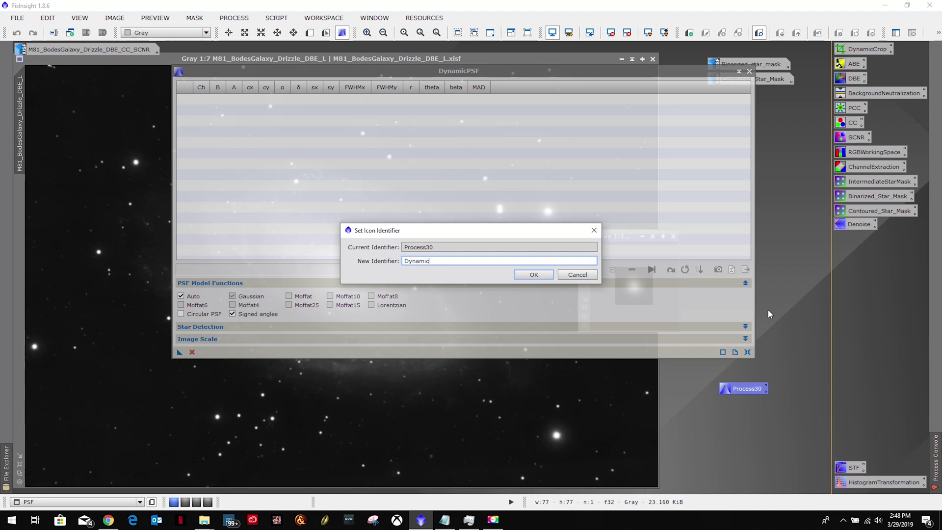
type("PSF")
left_click(534, 274)
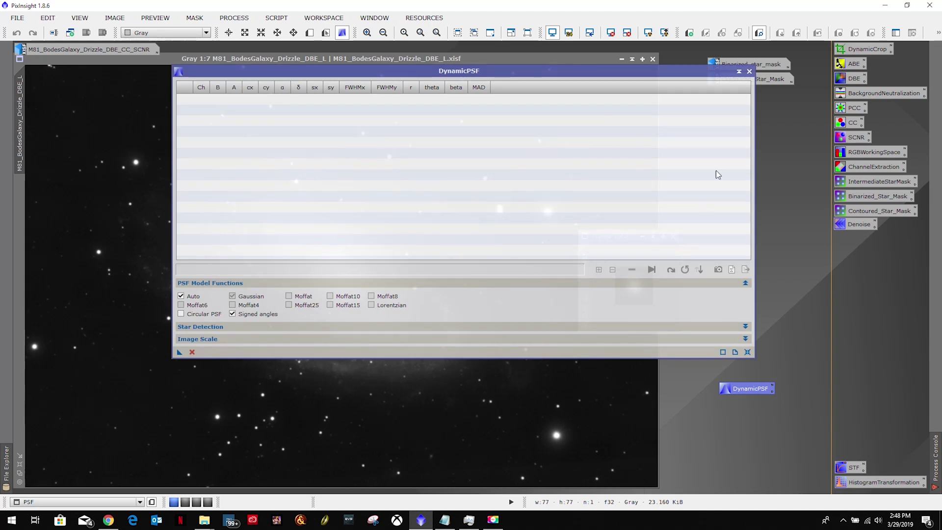
Close the DynamicPSF tool and place its icon below the Denoise icon
left_click(749, 72)
left_click_drag(754, 390, 859, 241)
left_click_drag(614, 236, 714, 124)
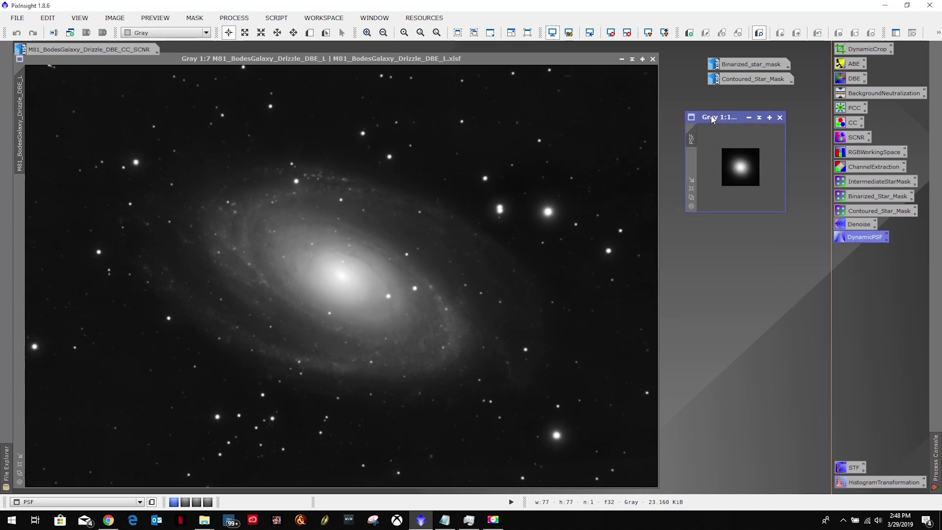
Save the PSF image as 32-bit float PSF.xisf in WorkingImages, then iconize it near the mask icons
left_click(18, 18)
left_click(39, 108)
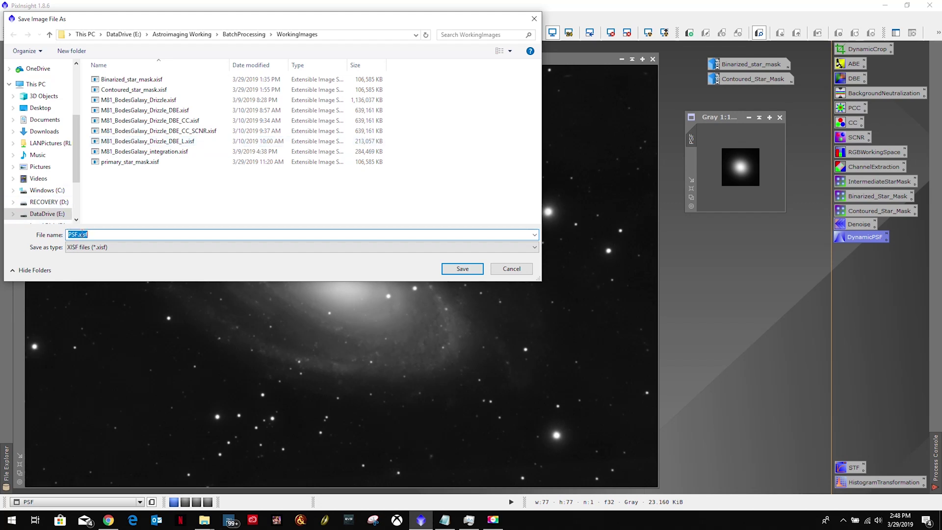
left_click(462, 269)
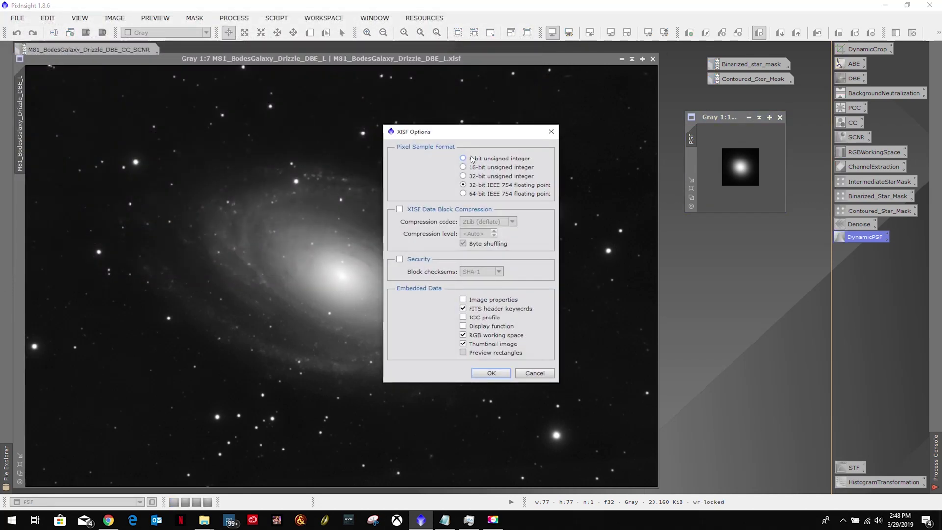
left_click(491, 374)
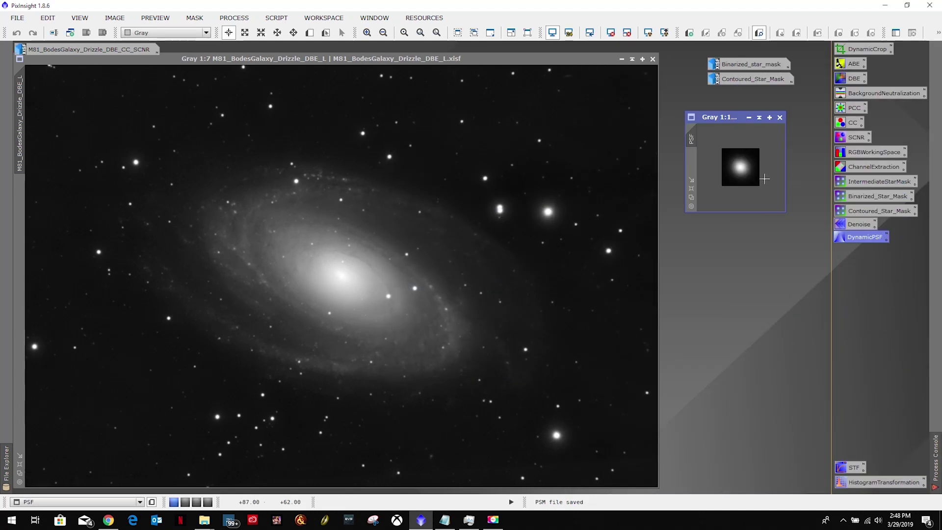
left_click(749, 117)
left_click_drag(749, 172, 720, 93)
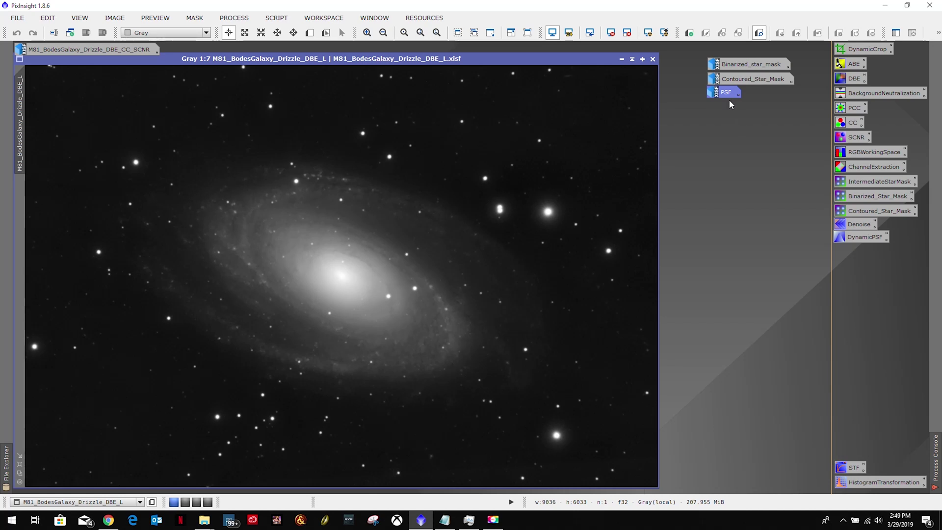
Reopen the PSF image from its icon to check it, then iconize it again
double_click(714, 94)
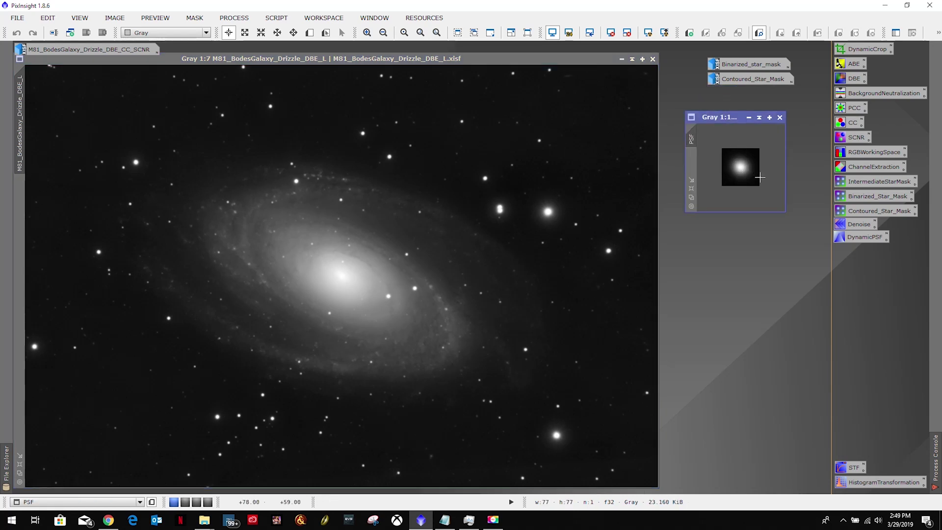
left_click(749, 118)
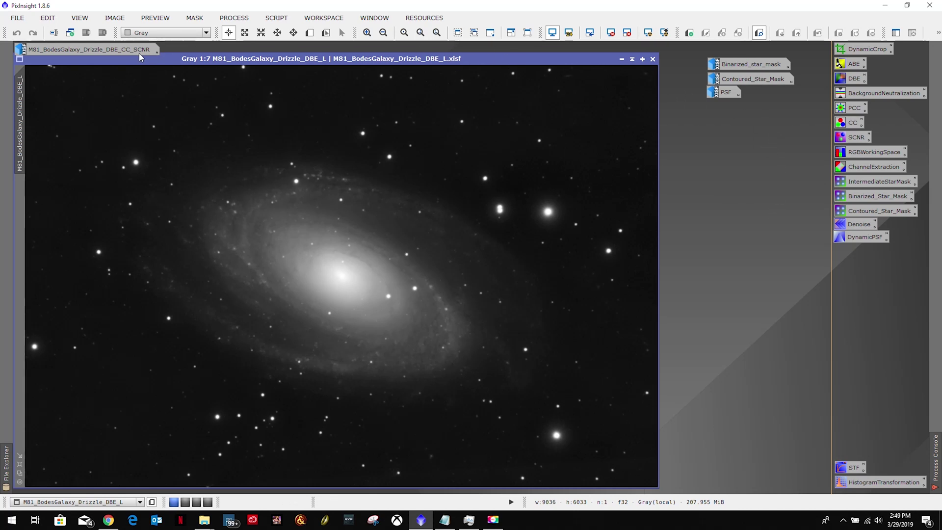
left_click(100, 48)
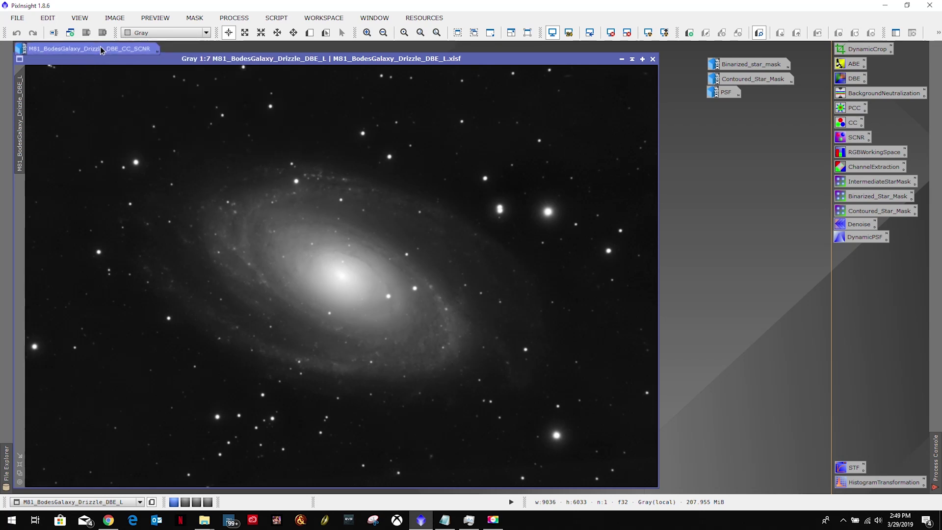